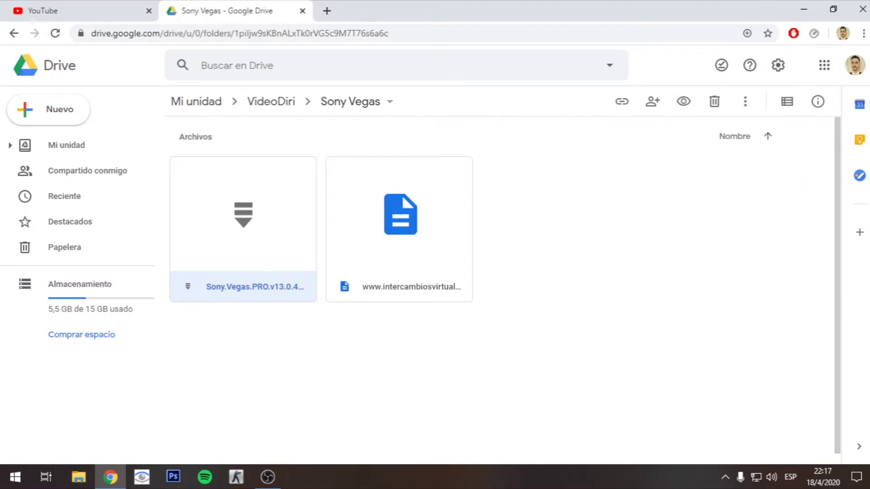
Check the system type in the properties of Este equipo, and close the system and file explorer windows.
left_click(804, 4)
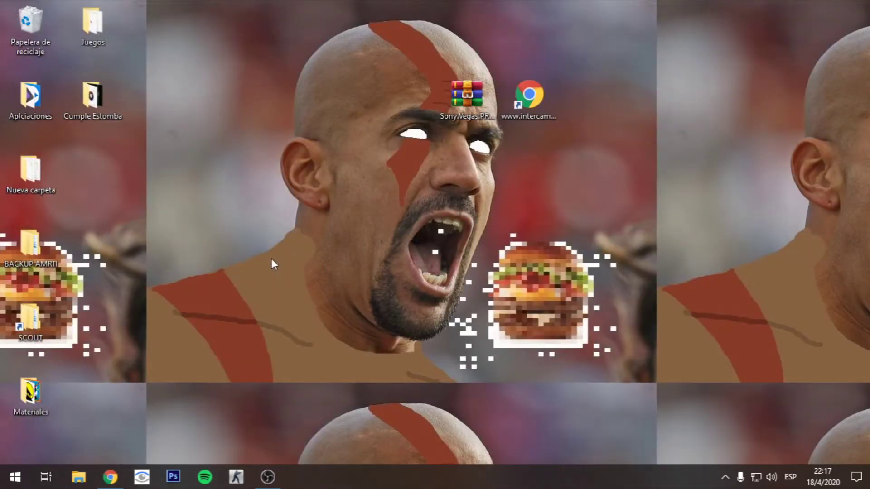
left_click(78, 476)
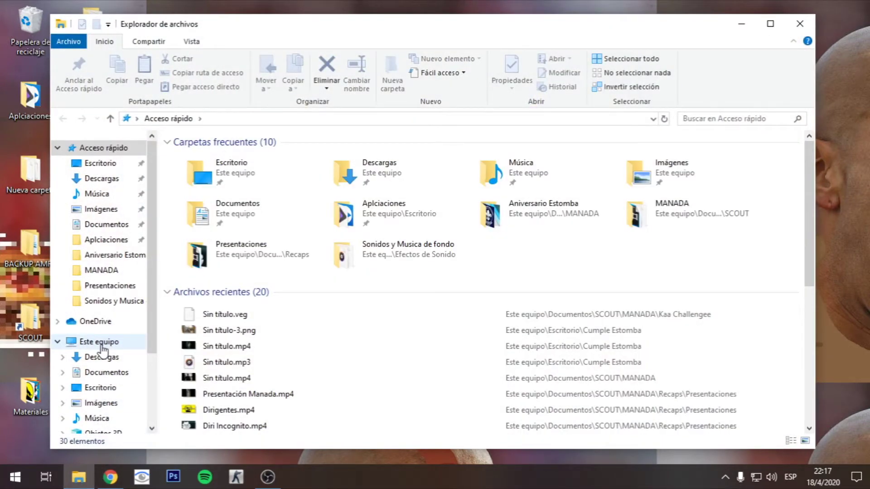
scroll(149, 354, "down", 1)
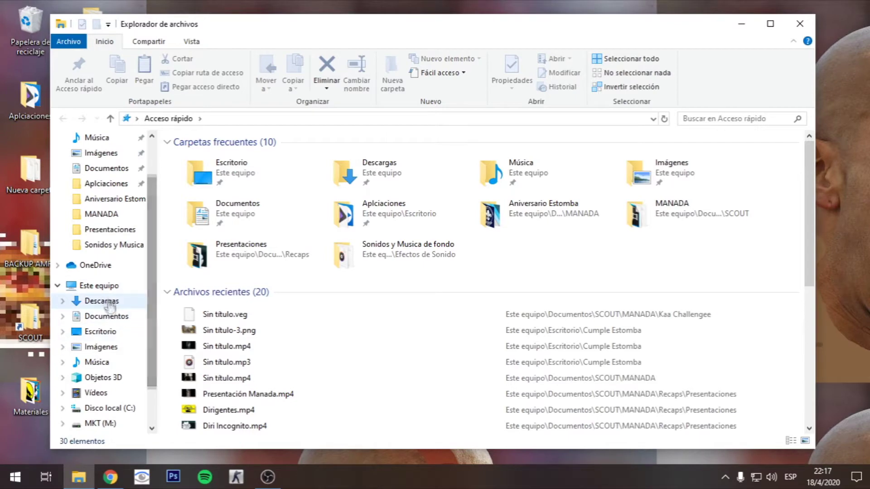
left_click(106, 286)
right_click(106, 289)
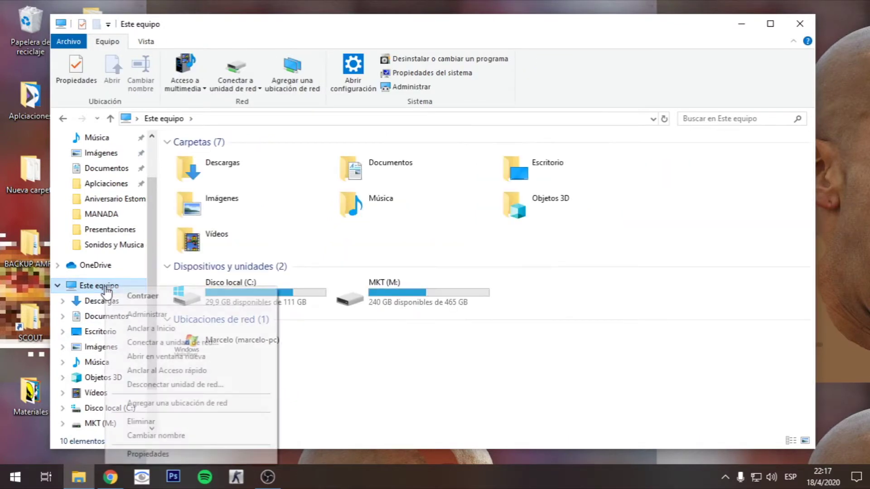
left_click(148, 454)
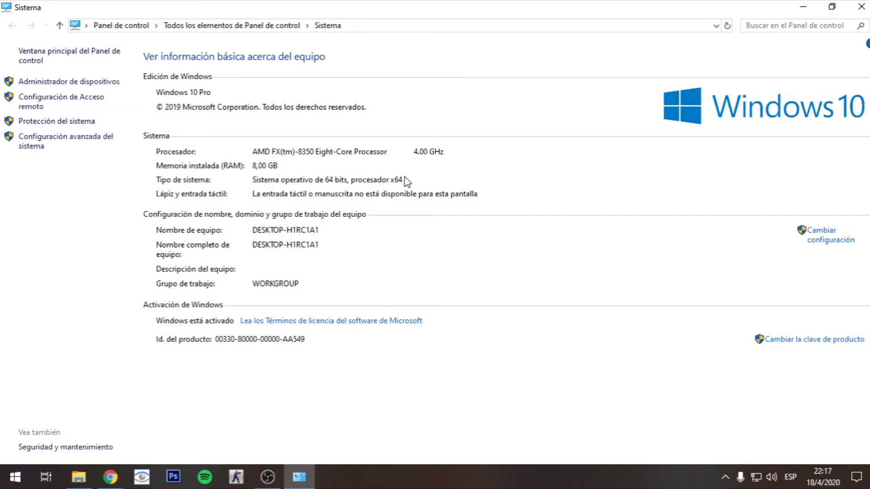
left_click(862, 6)
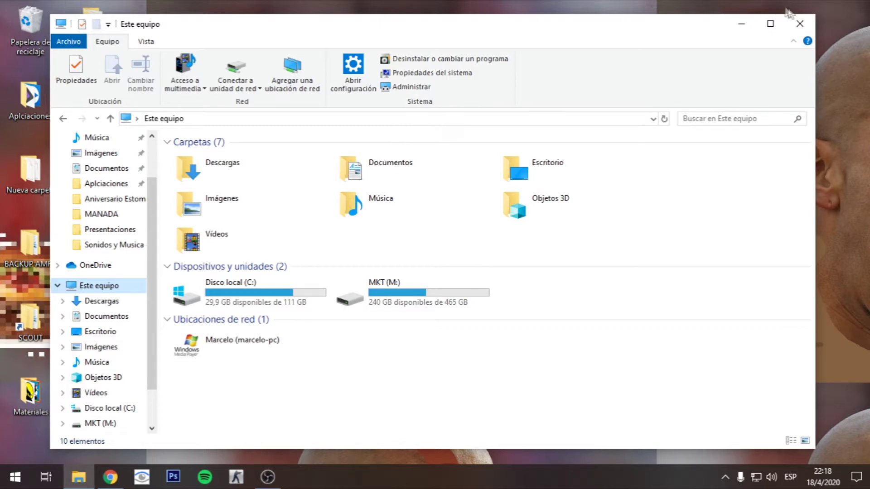
left_click(799, 20)
right_click(640, 155)
left_click(666, 215)
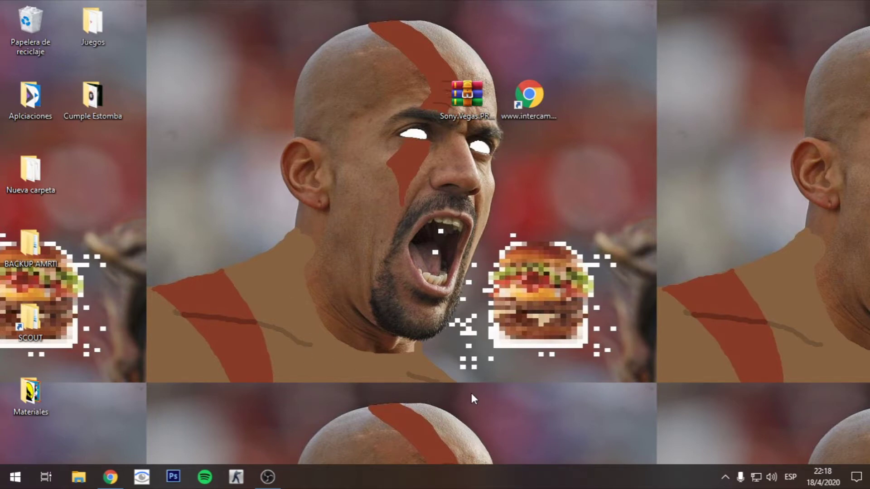
Search Windows for "windows defe" and open the management settings for antivirus and threat protection.
key("super")
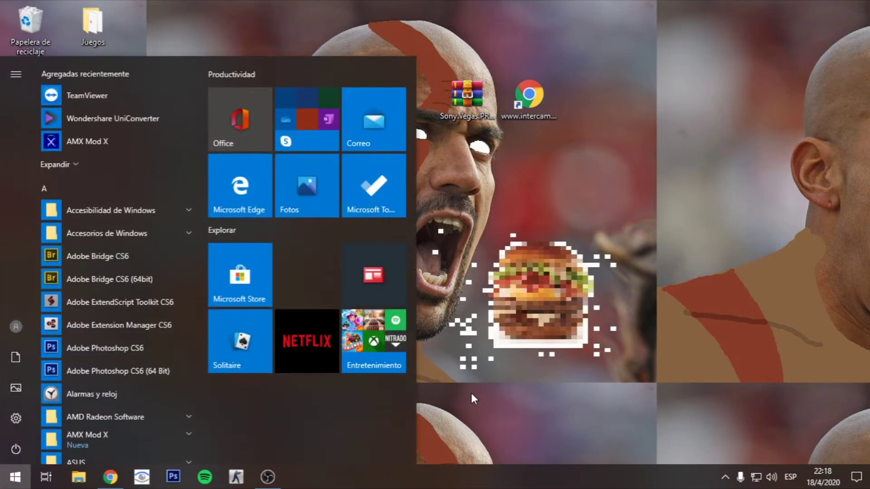
type("windows defe")
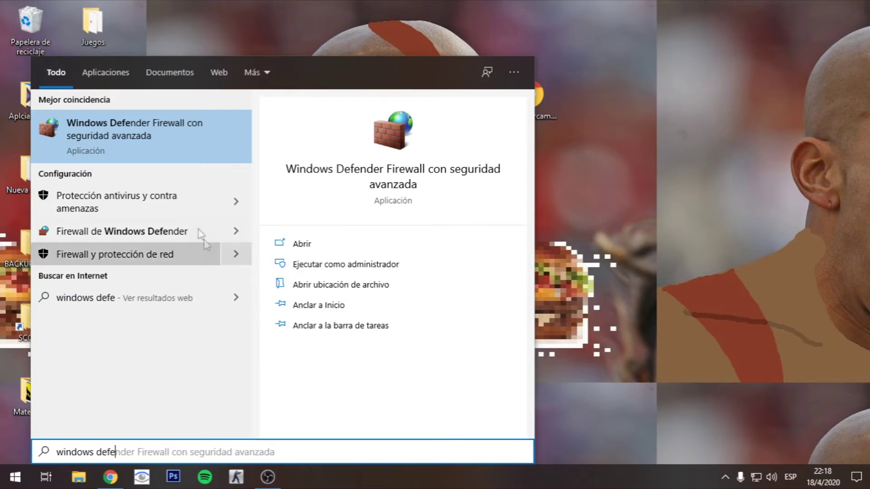
left_click(187, 195)
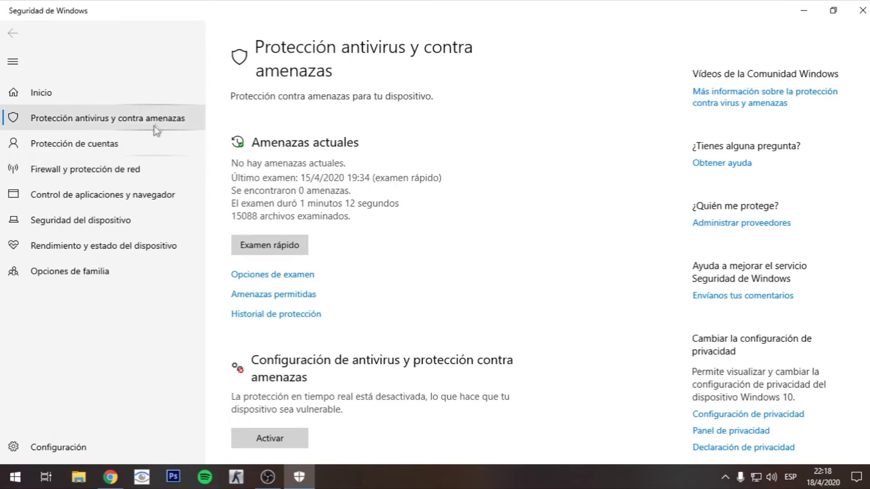
scroll(359, 185, "down", 3)
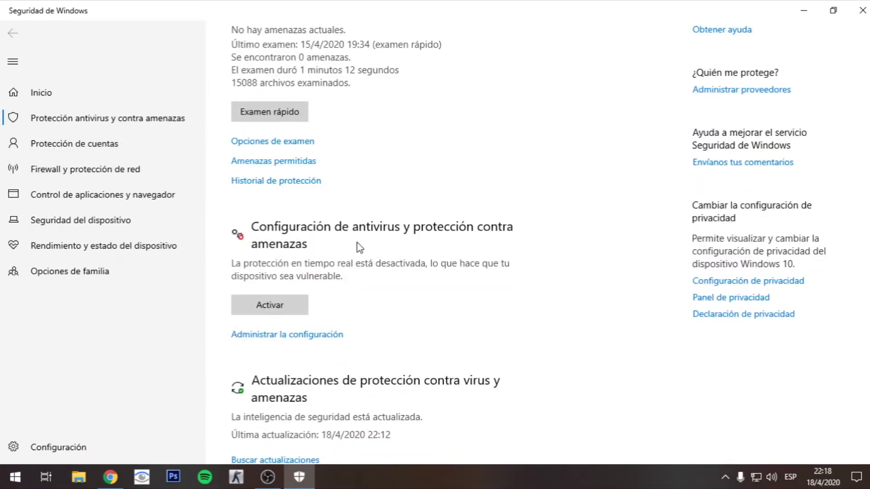
left_click(277, 334)
Check the switches for real-time, cloud-based, sample submission and tamper protection, and close Windows Security.
scroll(401, 309, "down", 3)
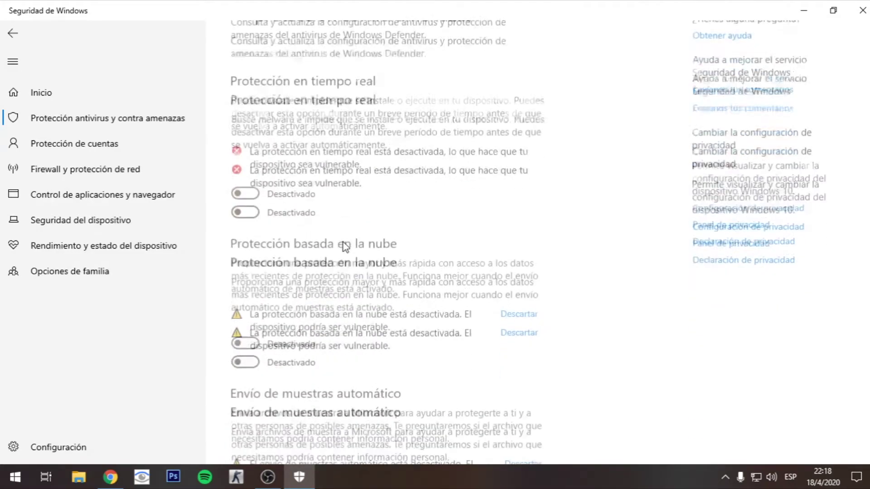
left_click(250, 136)
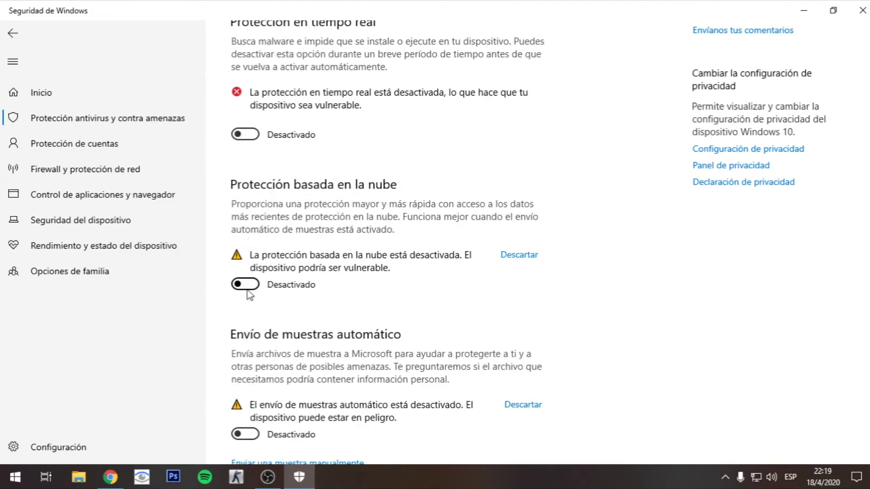
scroll(303, 158, "down", 10)
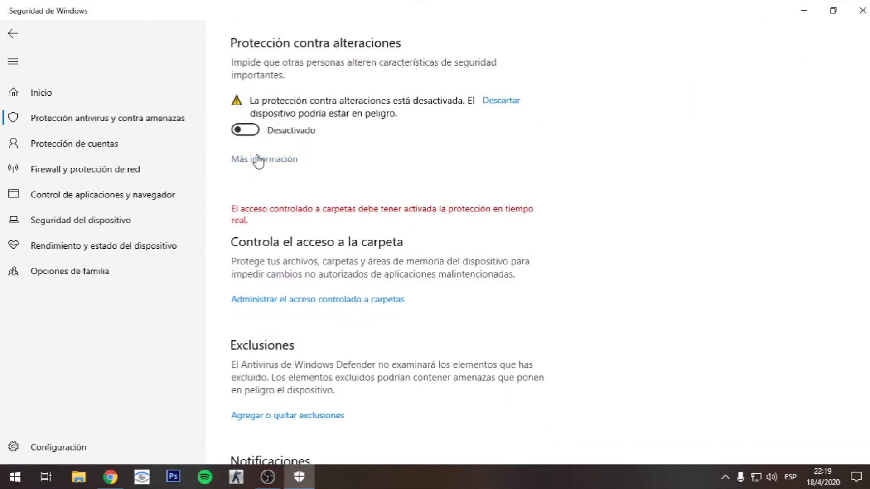
scroll(262, 385, "down", 2)
scroll(347, 271, "up", 4)
scroll(347, 270, "up", 10)
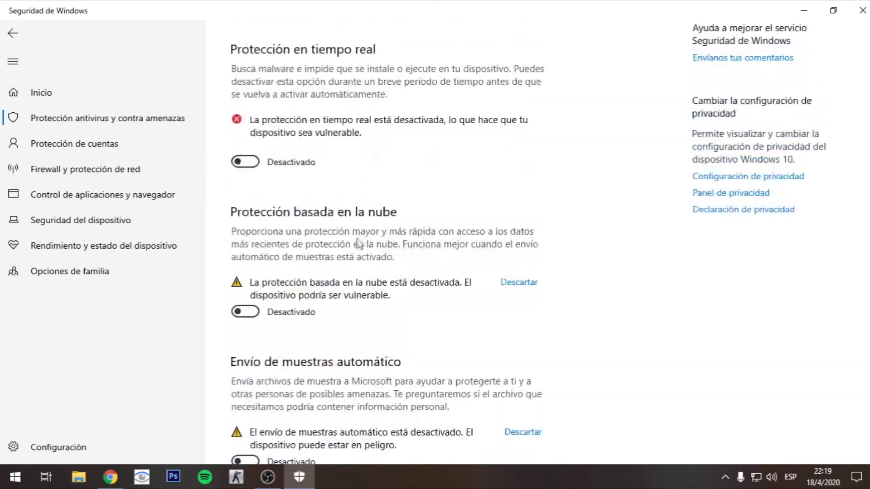
left_click(862, 10)
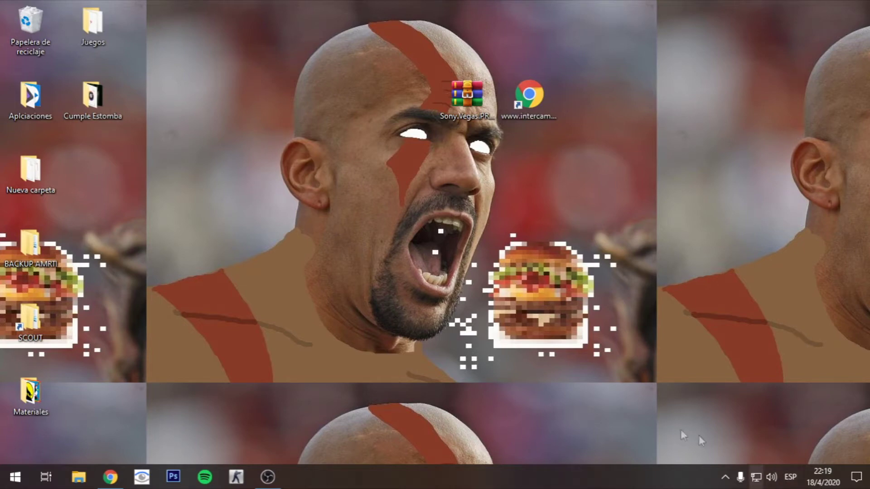
right_click(631, 415)
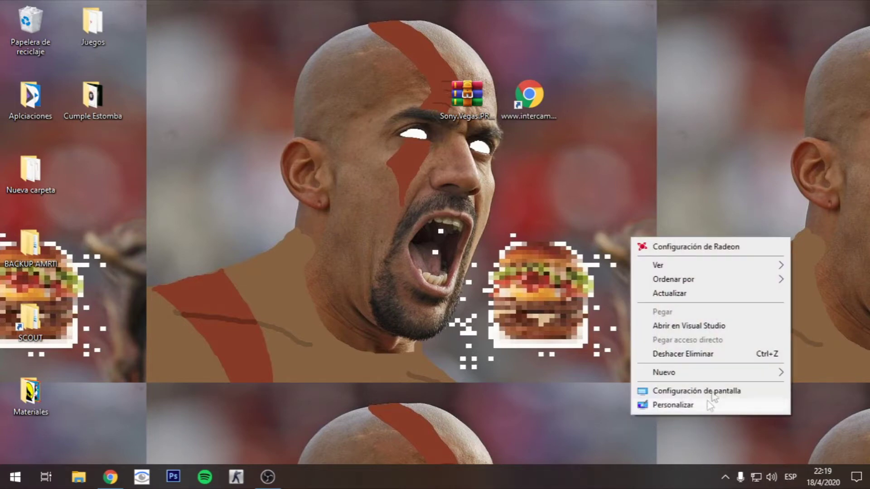
left_click(553, 351)
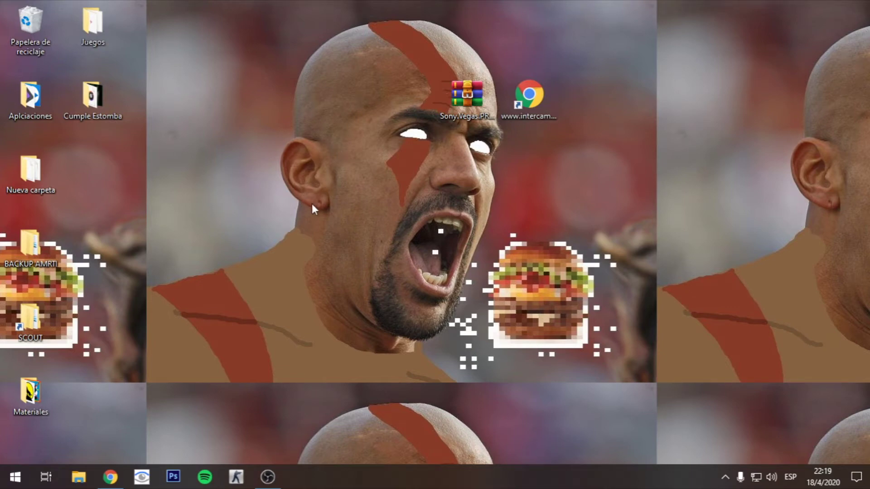
left_click_drag(607, 236, 503, 174)
Download the Sony.Vegas.PRO.v13.0.453 archive from the Sony Vegas folder in Google Drive despite the virus scan notice.
left_click(110, 477)
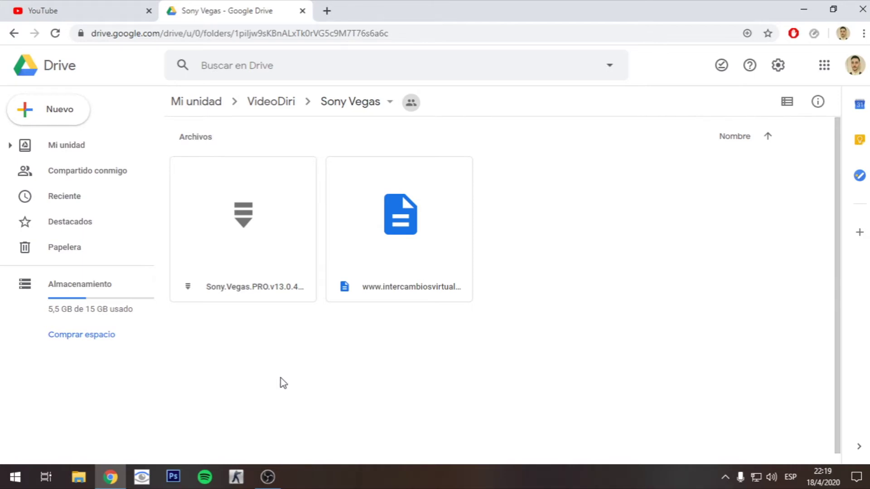
right_click(234, 221)
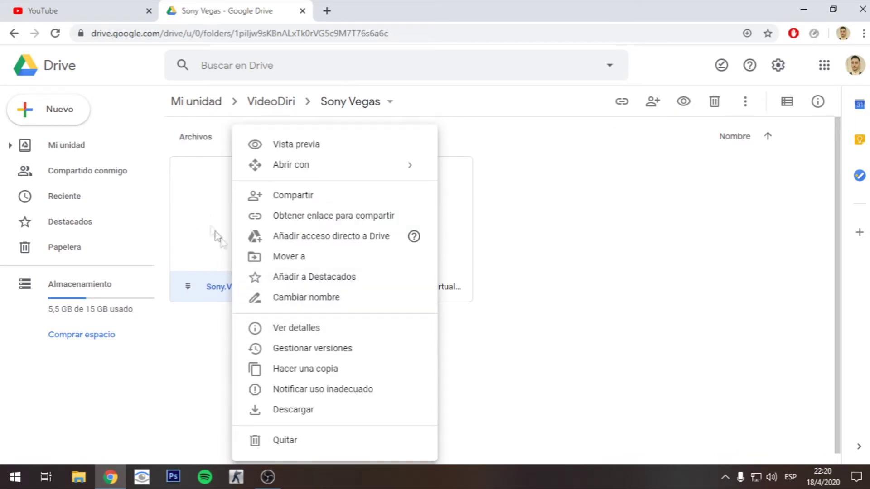
left_click(294, 409)
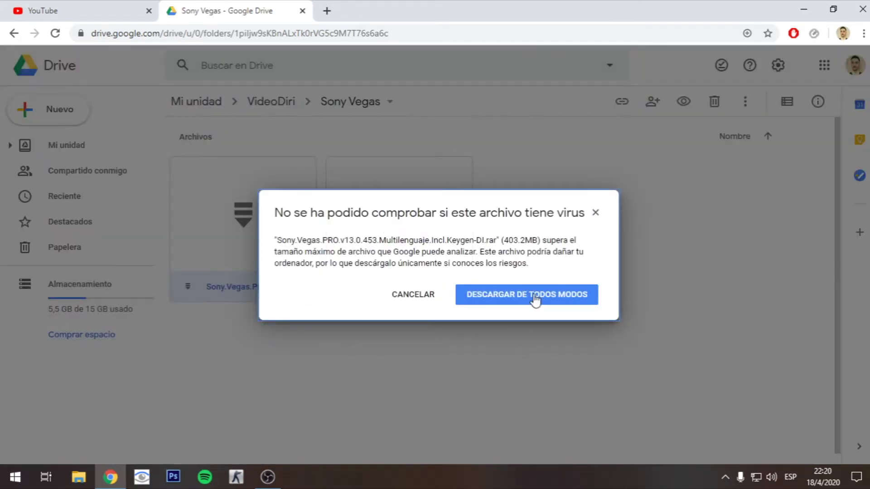
left_click(535, 299)
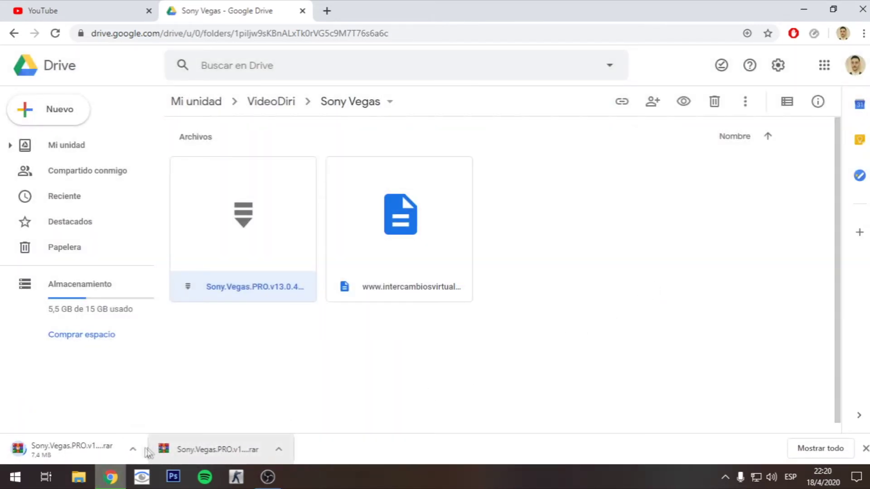
left_click(865, 449)
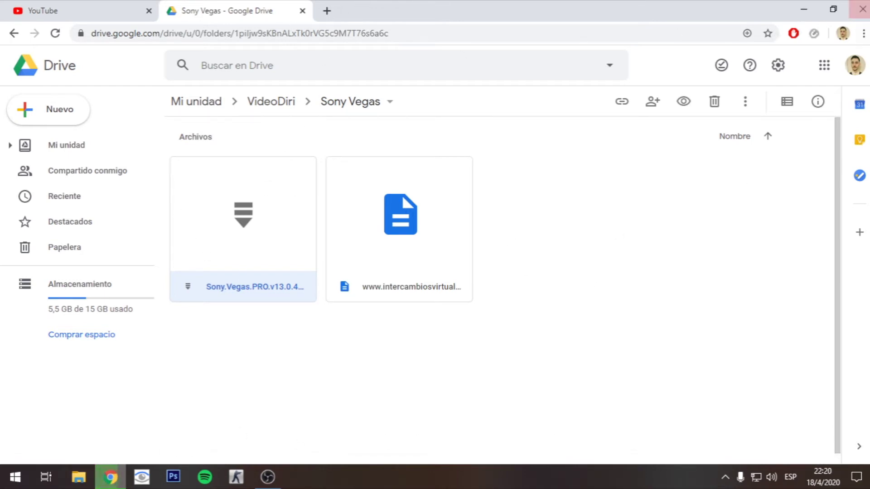
left_click(410, 251)
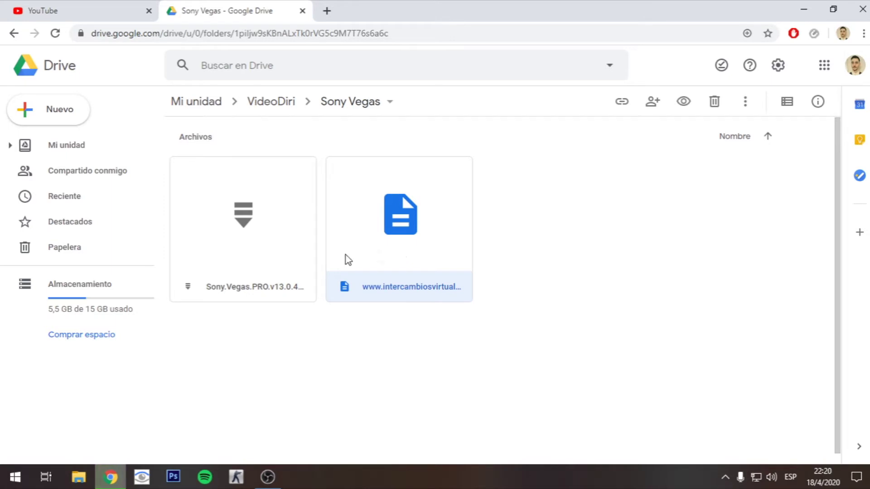
right_click(399, 294)
left_click(347, 344)
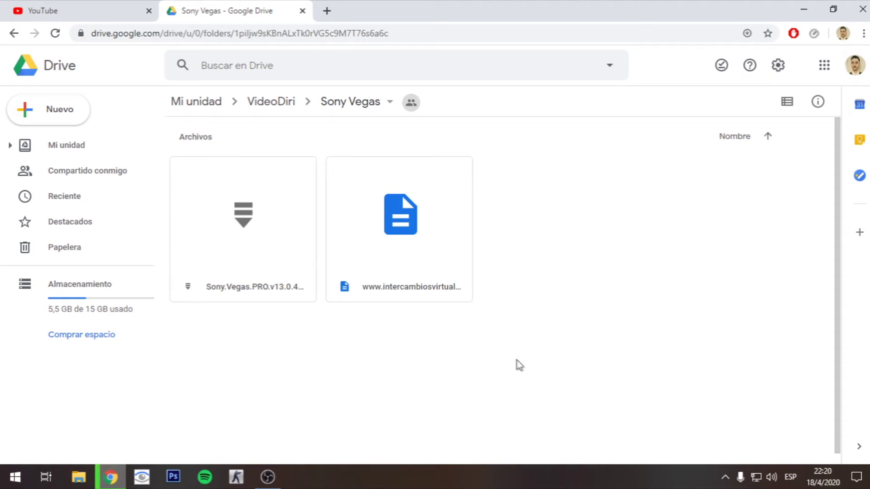
Return to the desktop and copy the full name of the web shortcut beside the Sony Vegas archive, leaving it unrenamed.
left_click(867, 478)
left_click_drag(601, 298, 499, 28)
double_click(539, 112)
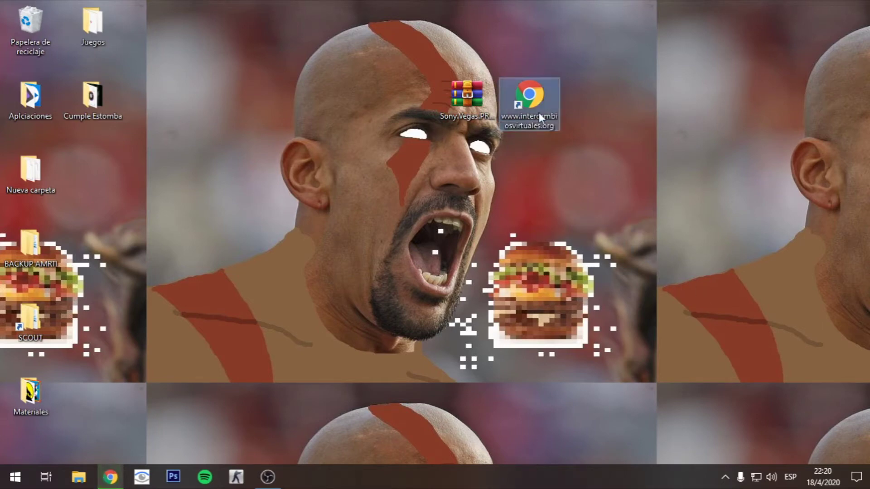
left_click(548, 125)
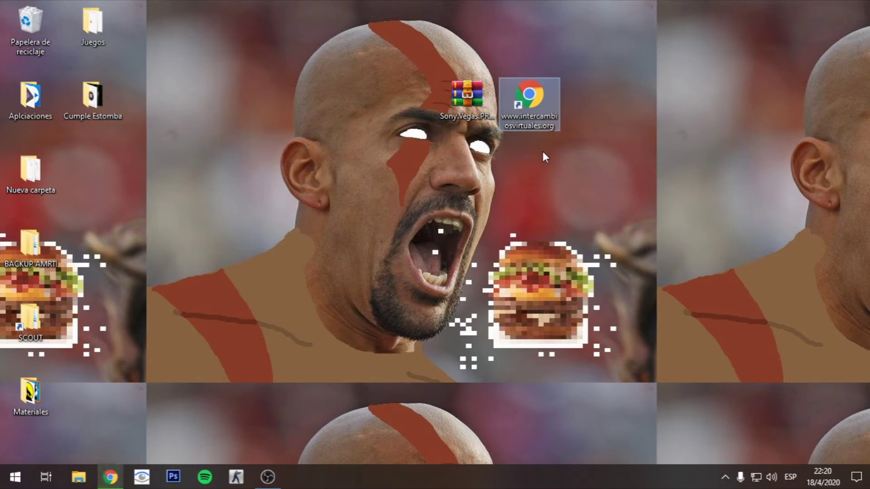
key("F2")
key("ctrl+c")
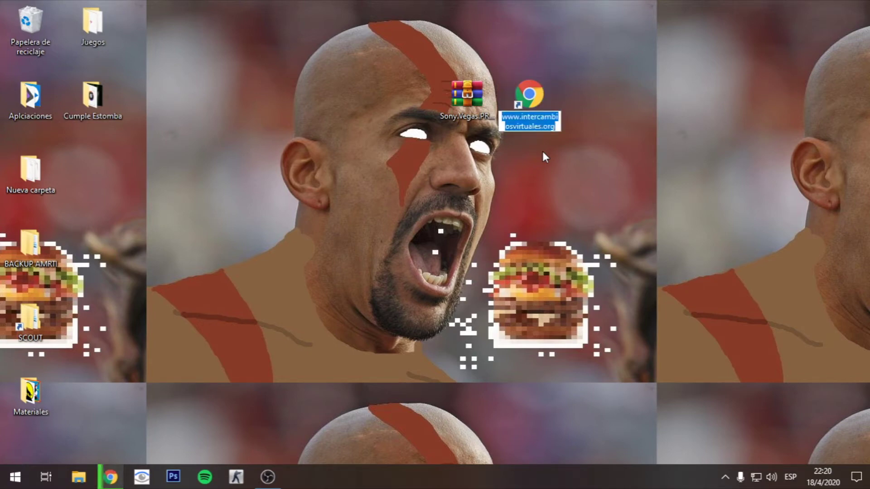
right_click(543, 121)
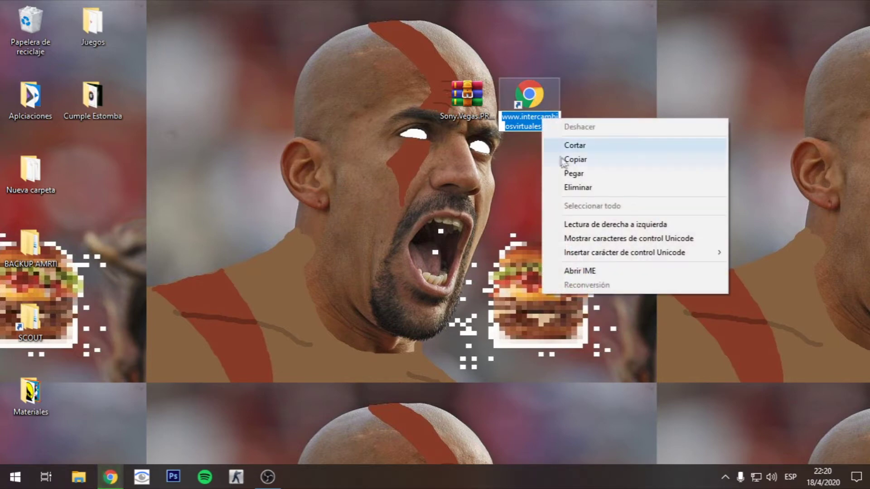
left_click(588, 161)
key("Return")
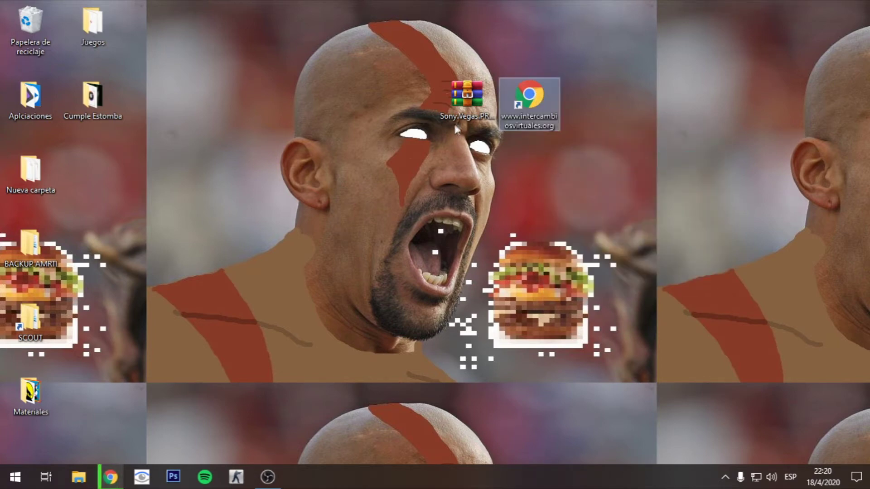
Extract the Sony Vegas archive directly onto the desktop, pasting the archive password and replacing the existing web shortcut.
left_click(467, 98)
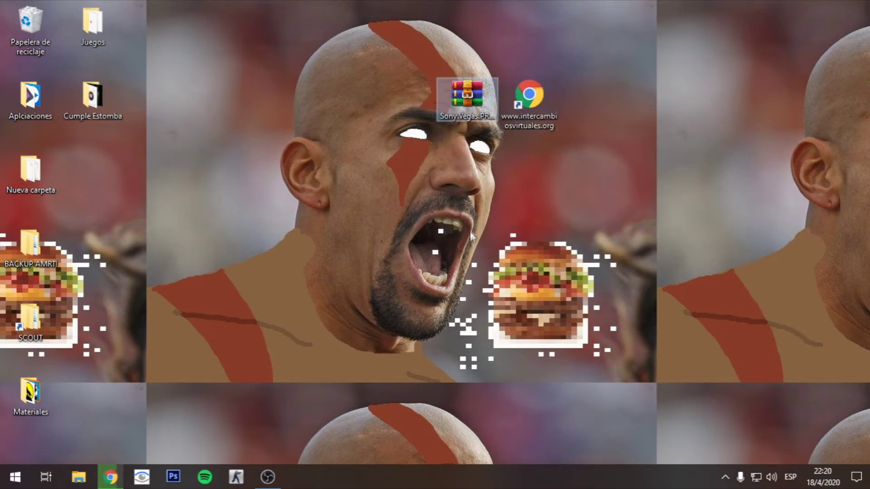
left_click_drag(470, 105, 453, 98)
key("Escape")
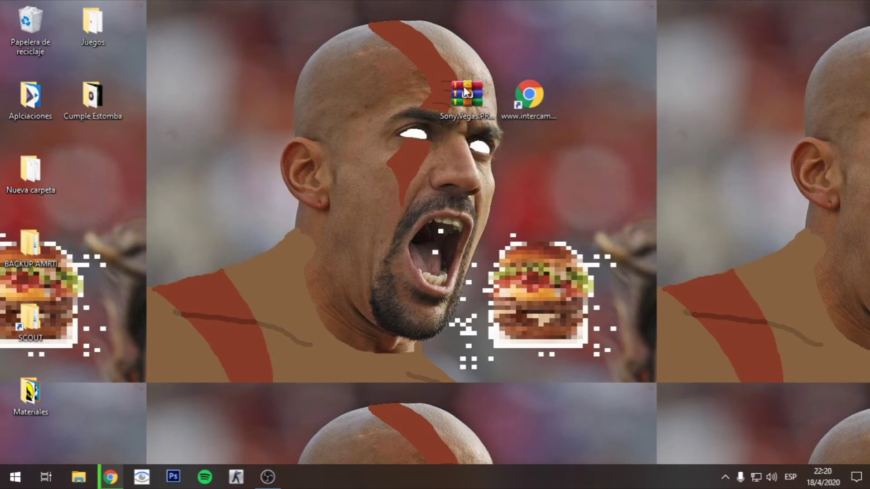
right_click(466, 93)
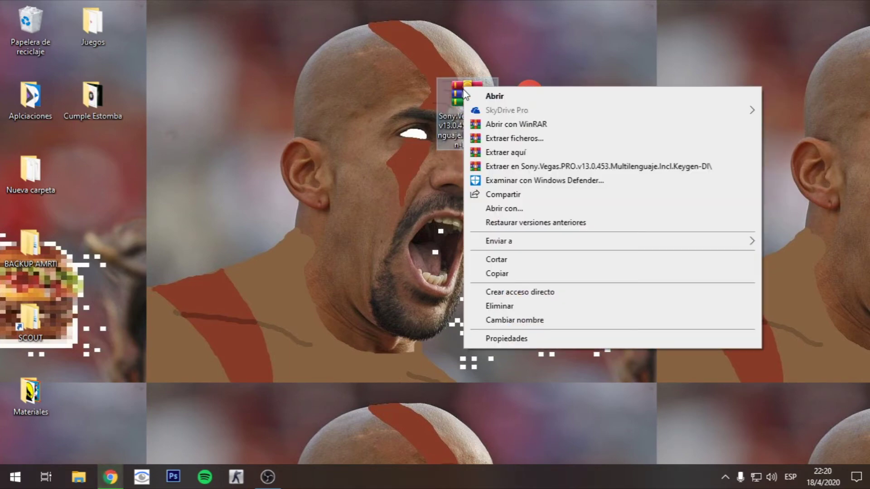
left_click(499, 152)
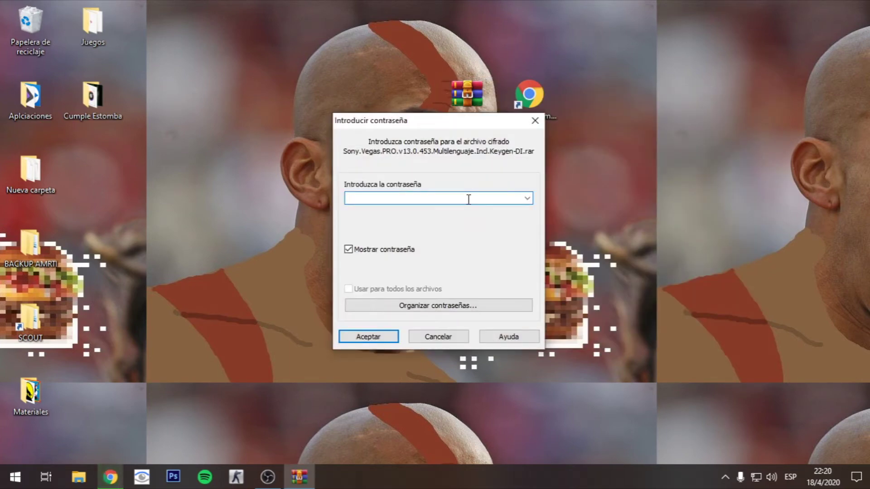
right_click(467, 199)
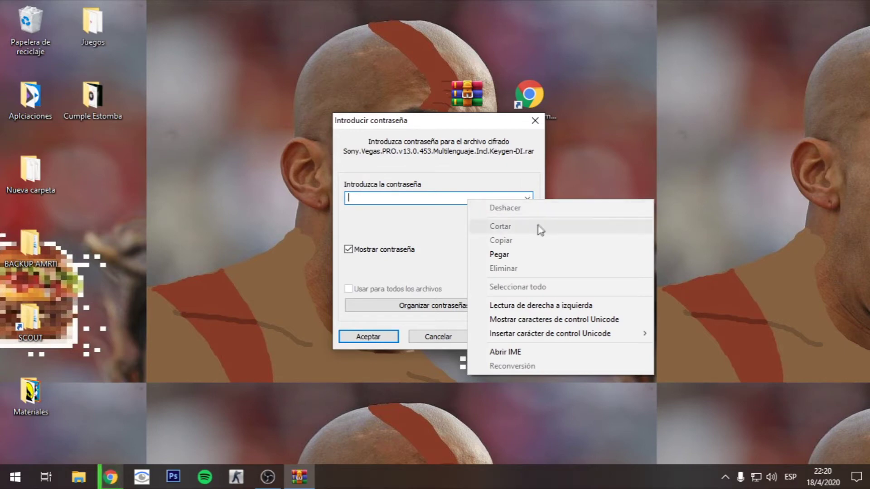
left_click(532, 259)
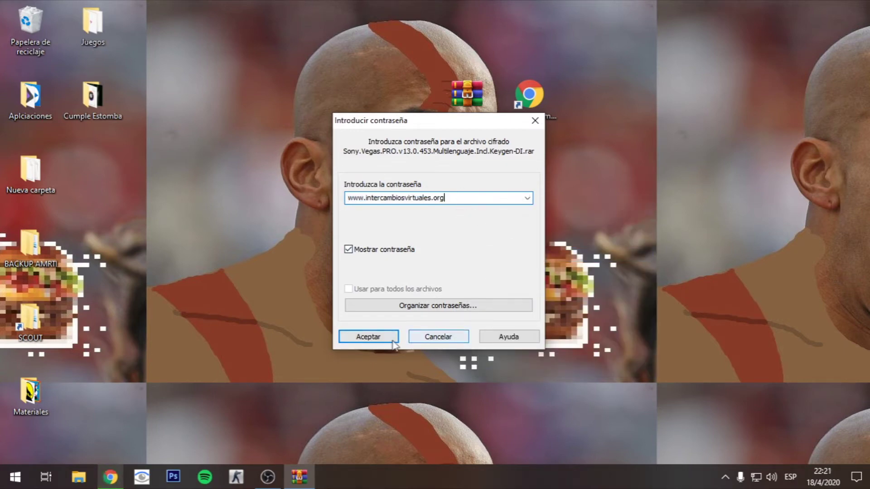
left_click(368, 336)
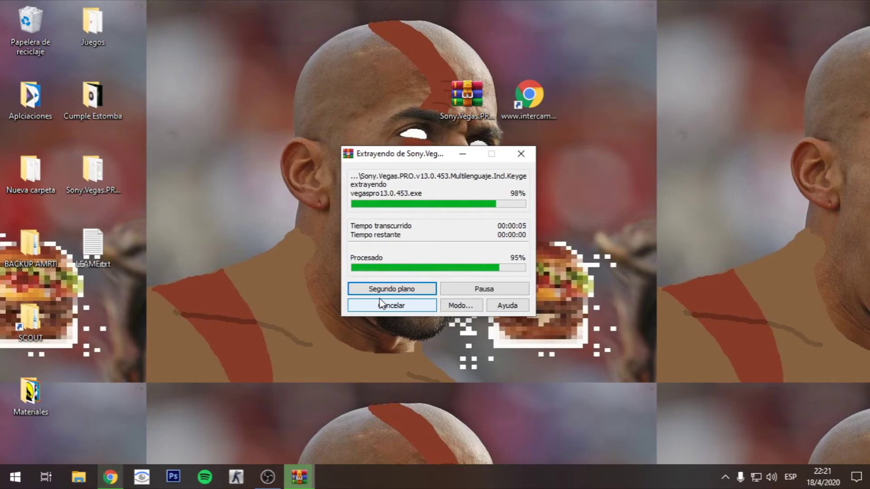
left_click(357, 302)
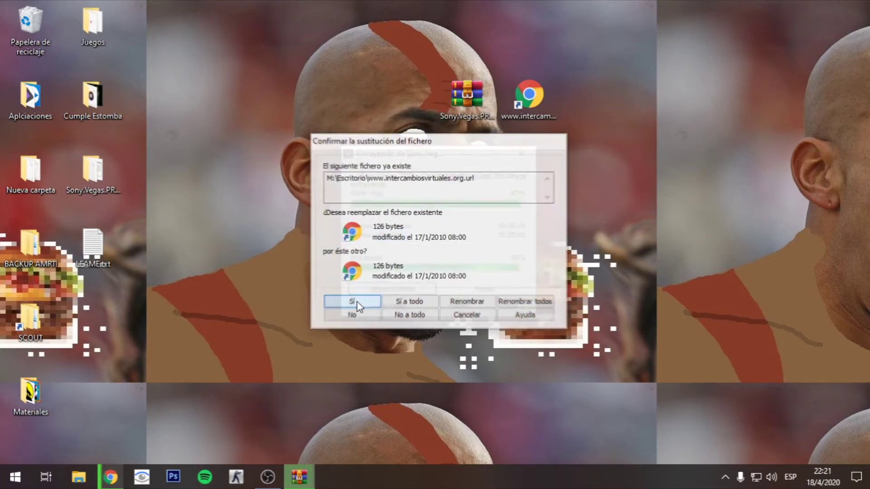
left_click(269, 246)
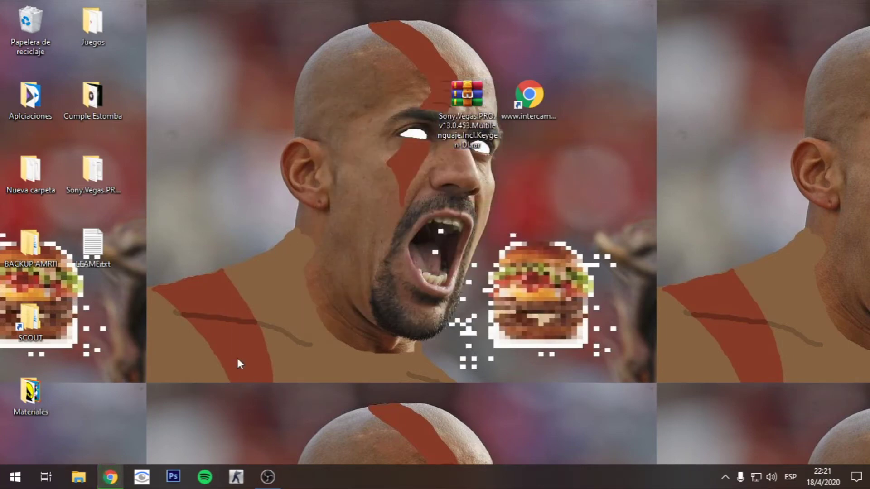
Run vegaspro13.0.453.exe from the extracted Sony Vegas folder and continue with Español as the installation language.
double_click(94, 174)
key("ctrl+a")
left_click(272, 324)
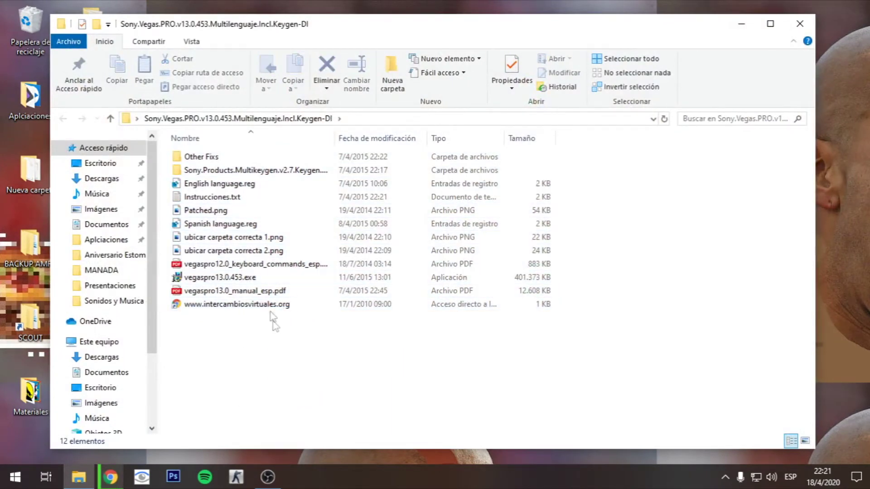
double_click(267, 280)
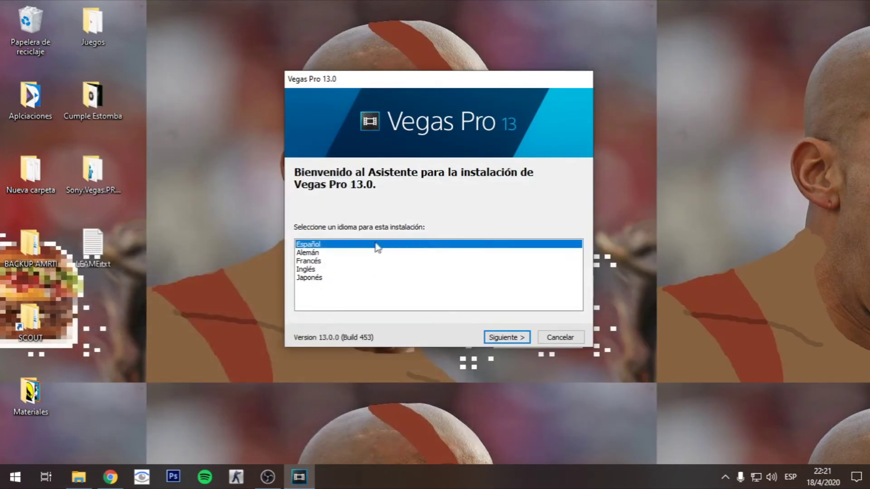
left_click(514, 340)
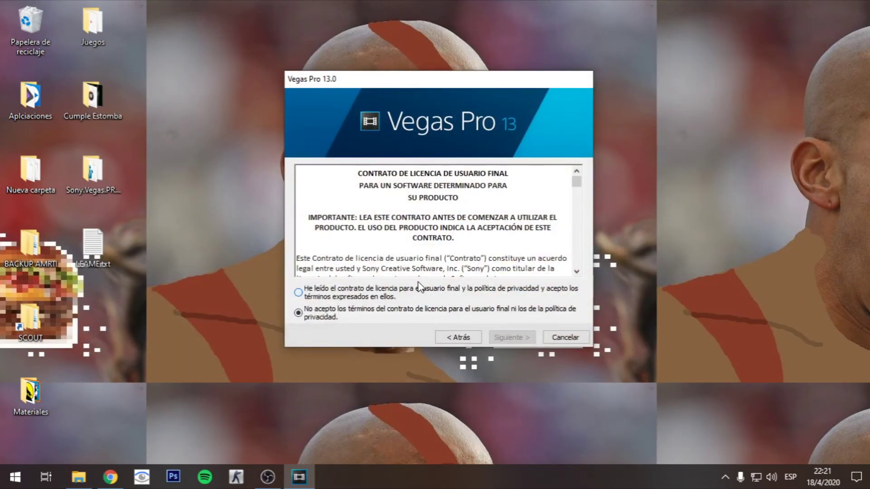
Accept the licence agreement and install Vegas Pro 13.0 in the default folder with a desktop shortcut, finishing the wizard.
left_click(415, 292)
left_click(533, 339)
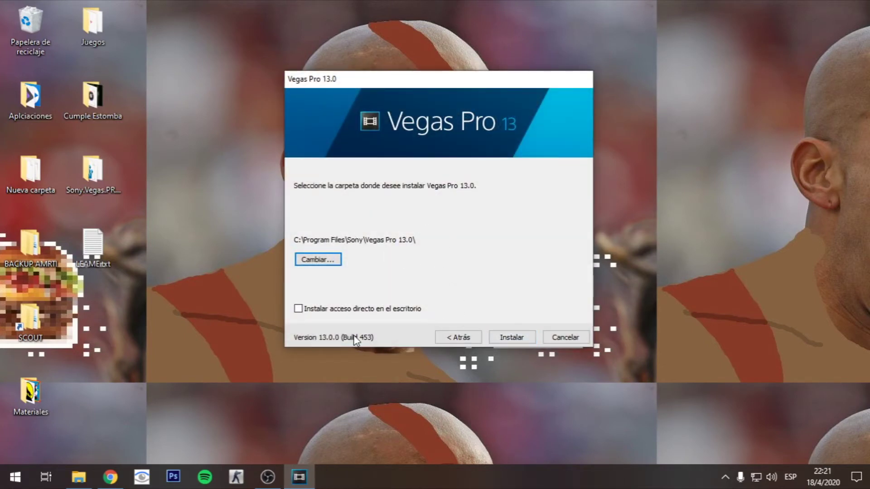
left_click(366, 312)
left_click(512, 338)
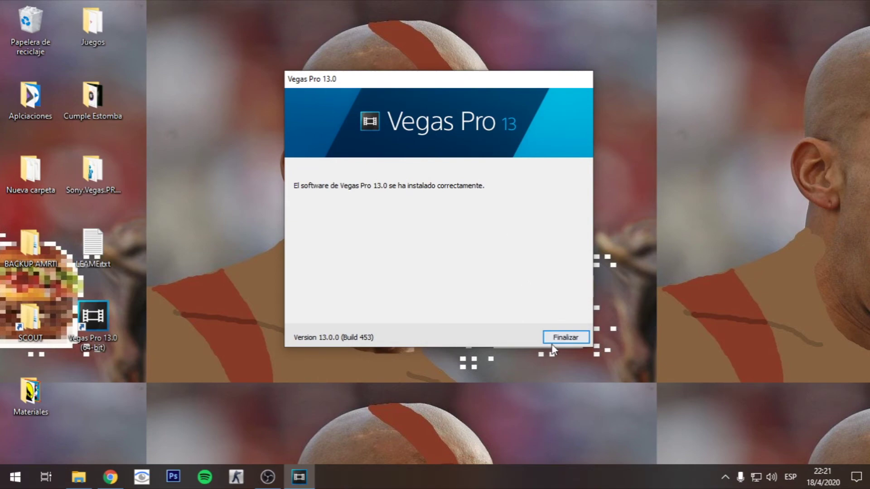
left_click(554, 343)
Open the Sony.Products.Multikeygen.v2.7 folder inside the extracted Sony Vegas folder and run Keygen.exe as administrator.
double_click(105, 177)
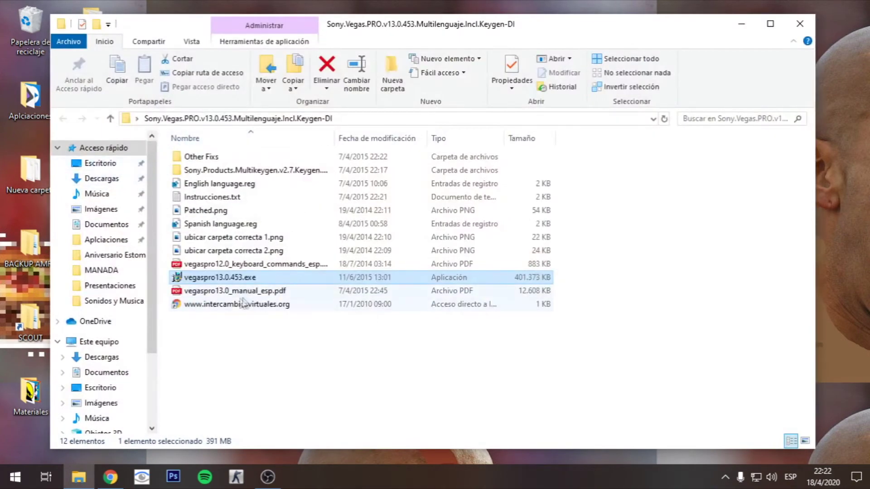
left_click(218, 345)
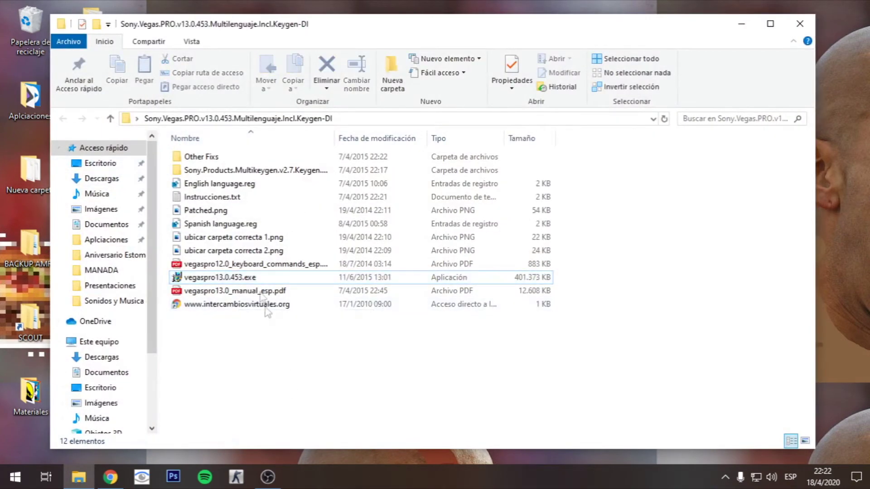
double_click(275, 171)
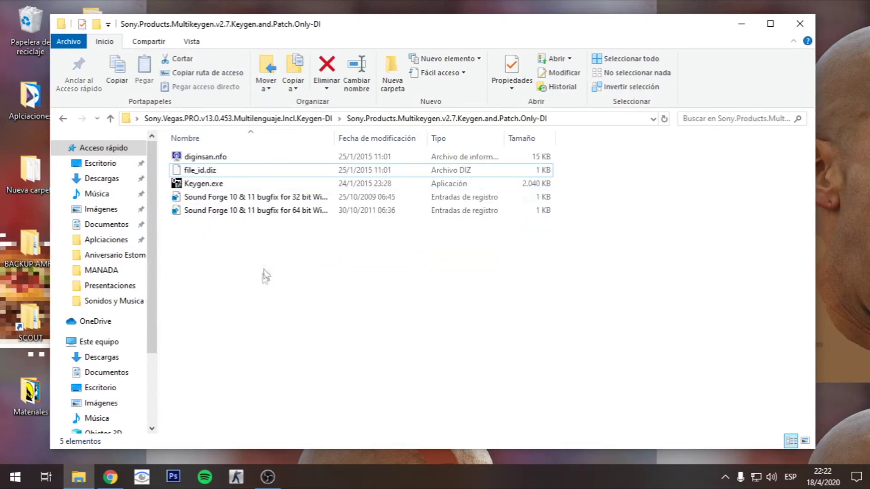
left_click(204, 186)
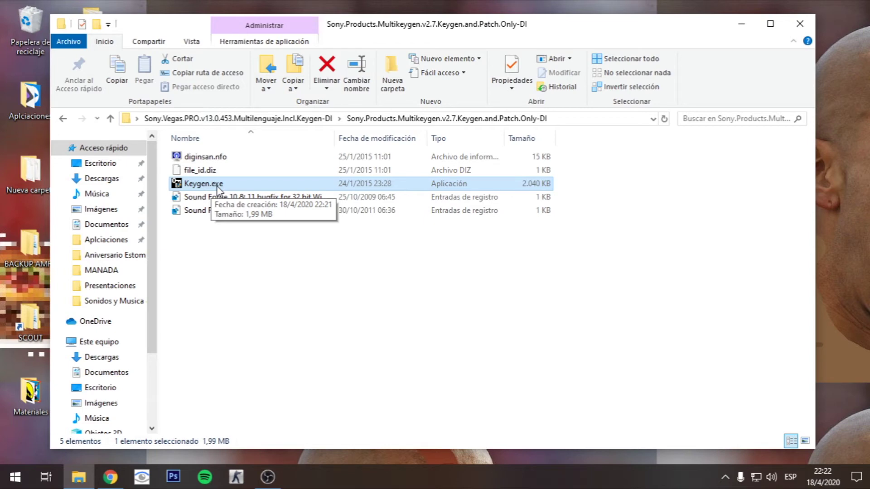
right_click(216, 186)
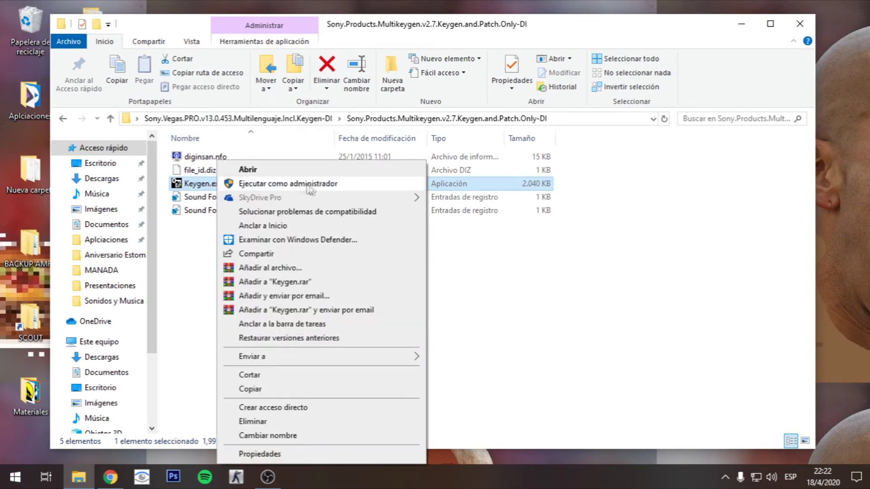
left_click(288, 183)
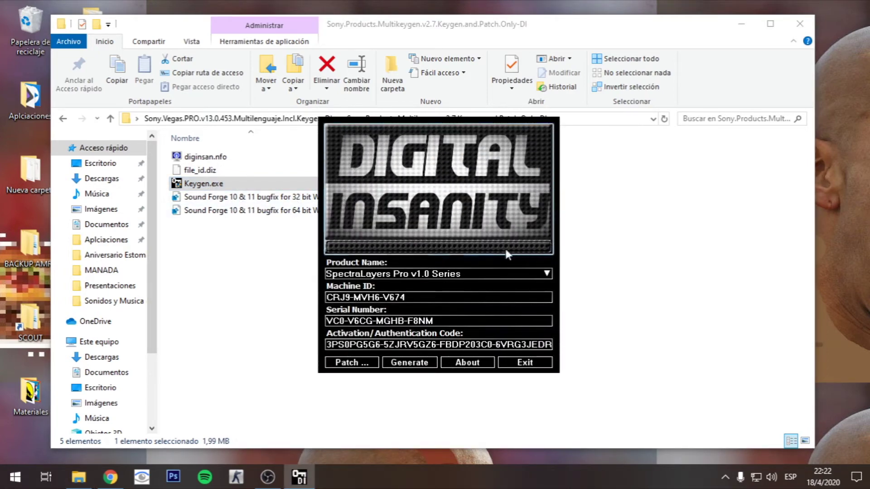
Mute DI Keygen in the Windows volume mixer.
right_click(772, 481)
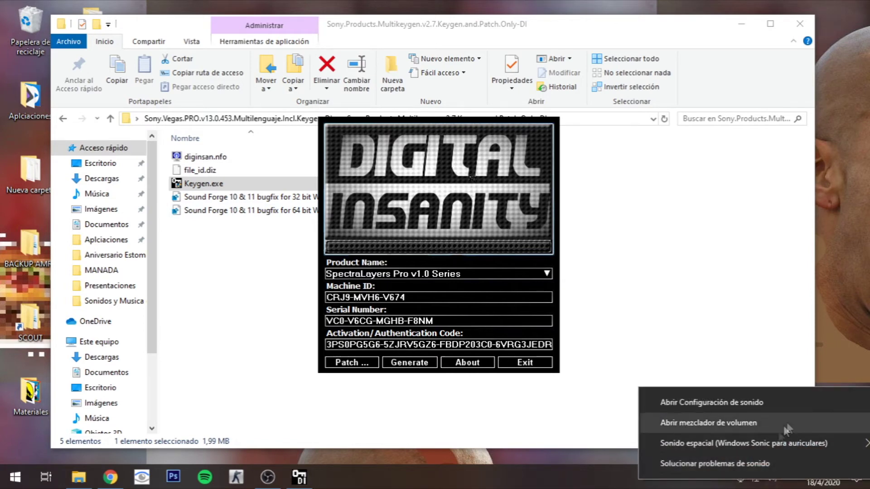
left_click(656, 331)
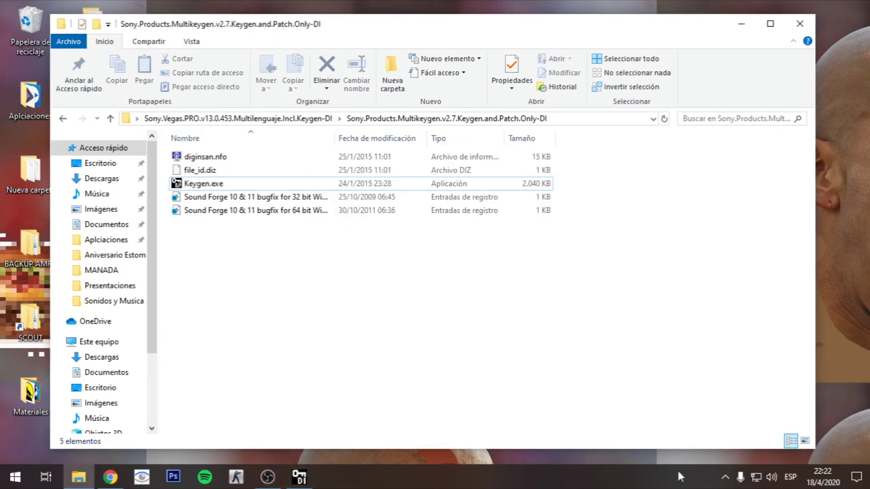
right_click(776, 478)
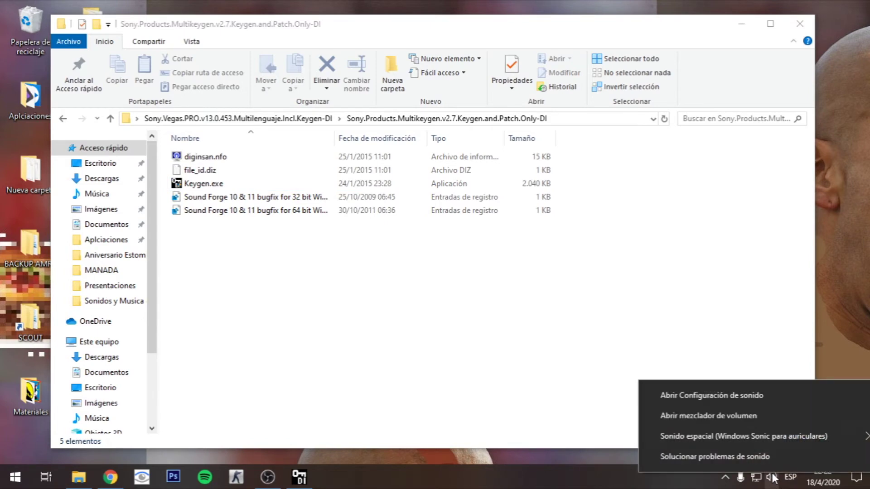
left_click(726, 422)
left_click(753, 430)
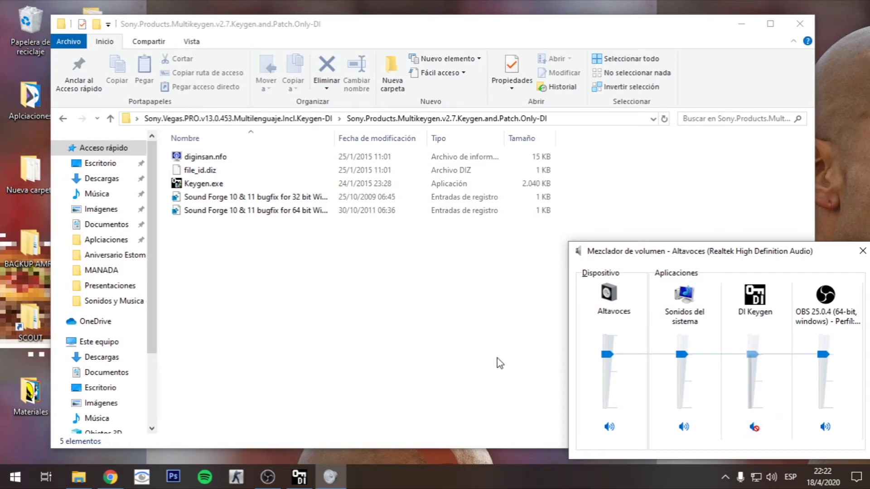
left_click(379, 322)
Bring the keygen window back and choose Vegas Pro 13.0 (64 bit) Series as the product name.
left_click(299, 477)
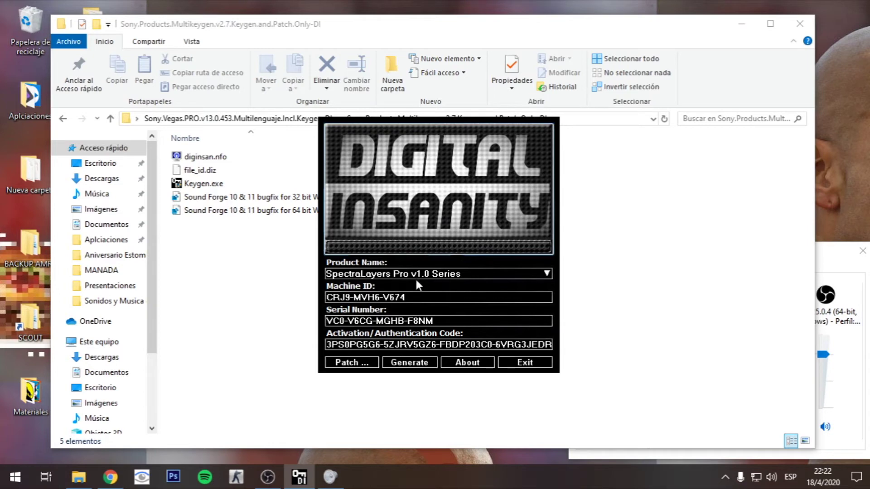
left_click(397, 275)
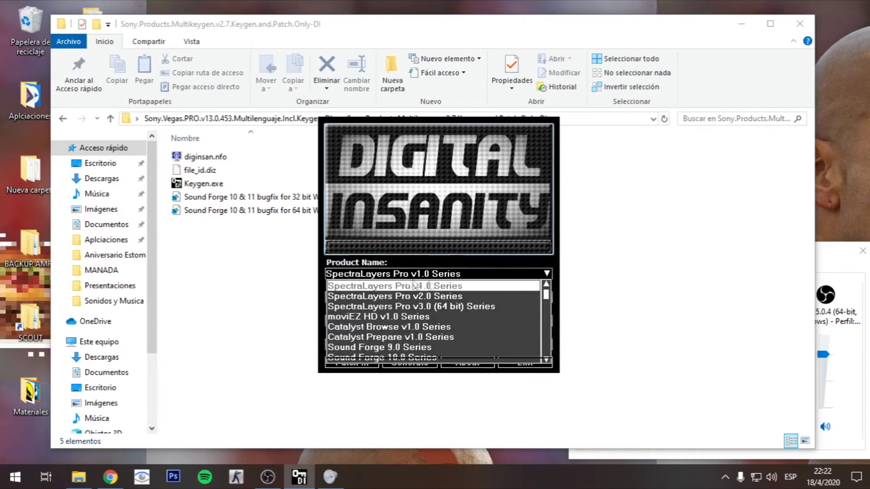
left_click_drag(548, 297, 546, 321)
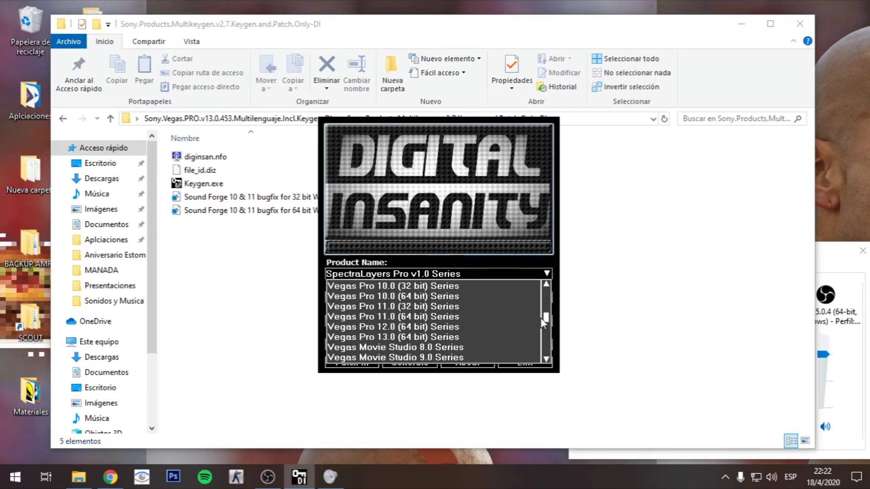
left_click(407, 337)
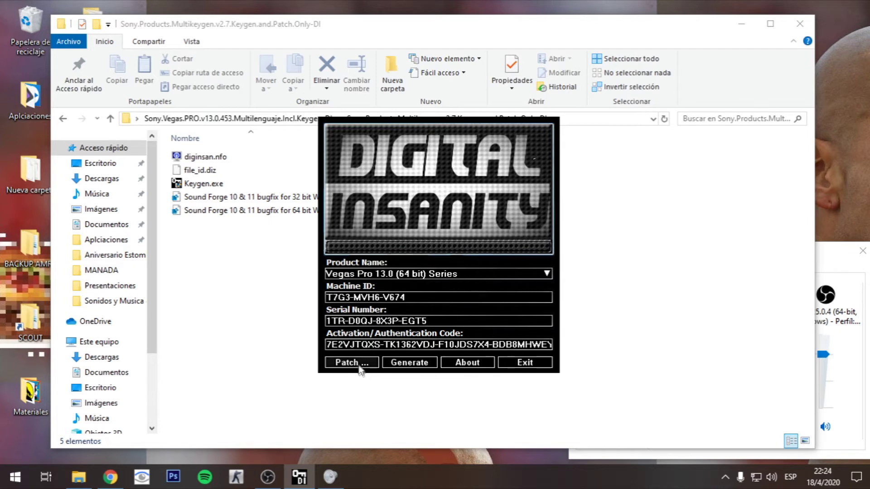
Start the patch and confirm the Vegas Pro 13.0 installation directory under Archivos de programa, Sony on drive C.
left_click(361, 365)
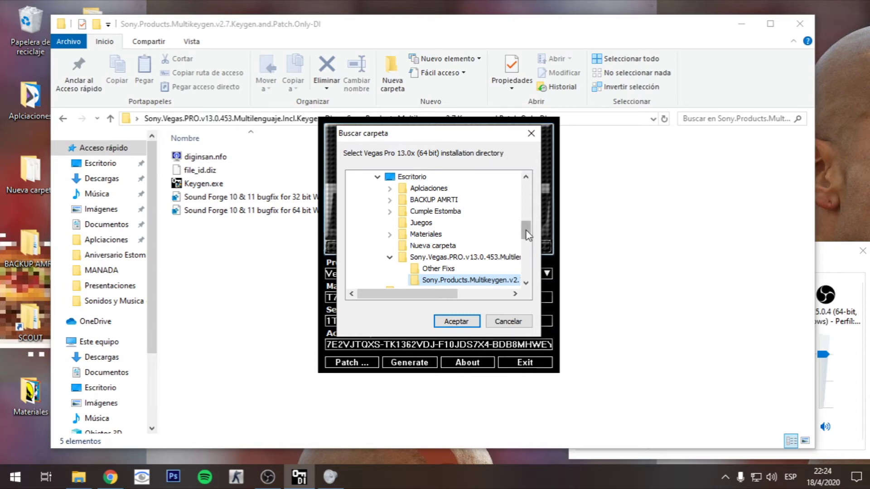
left_click_drag(527, 238, 529, 216)
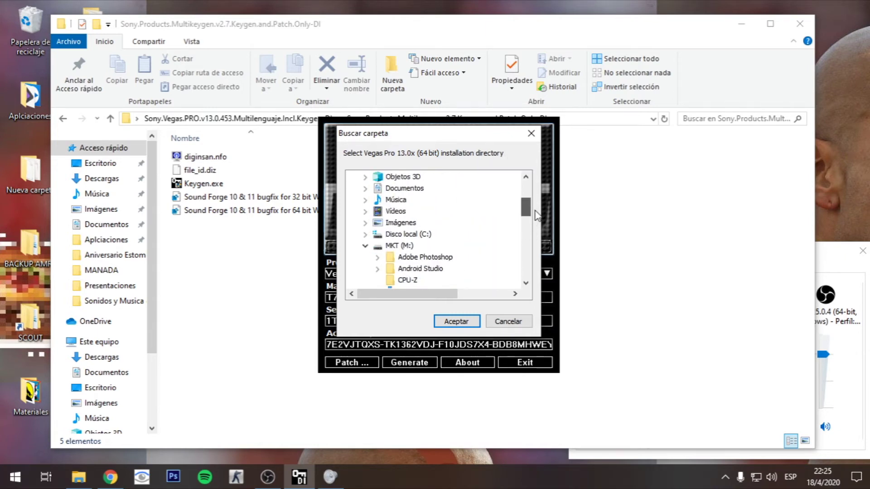
left_click(370, 235)
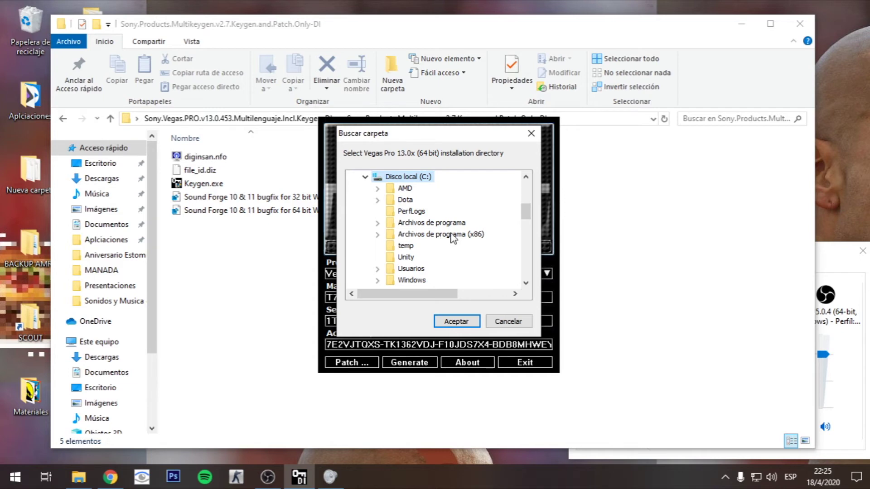
left_click(377, 223)
left_click_drag(529, 210, 532, 226)
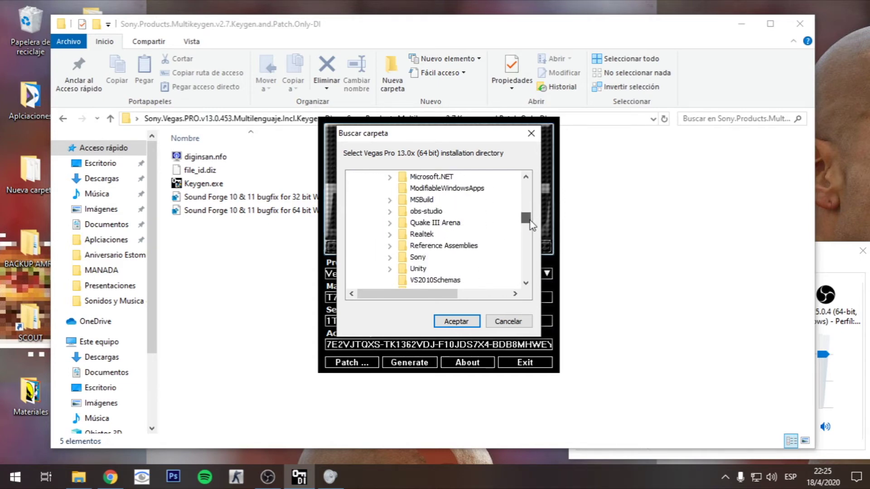
left_click(390, 258)
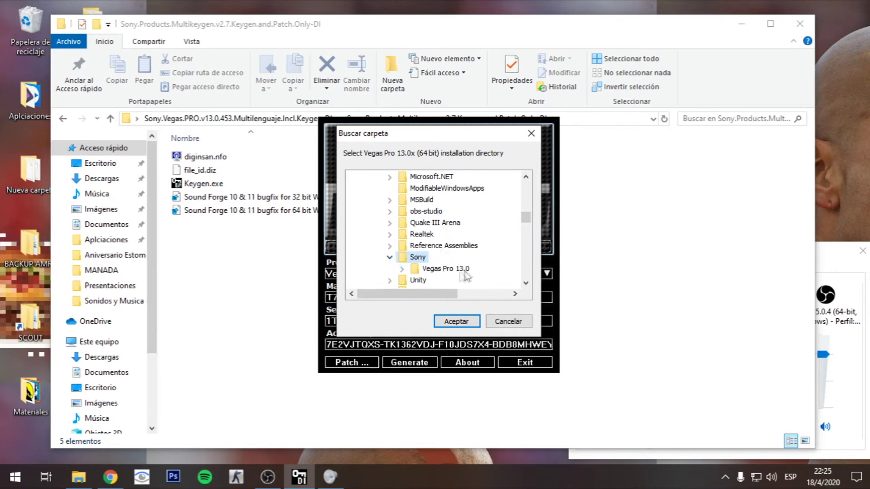
left_click(402, 270)
left_click_drag(526, 226, 526, 219)
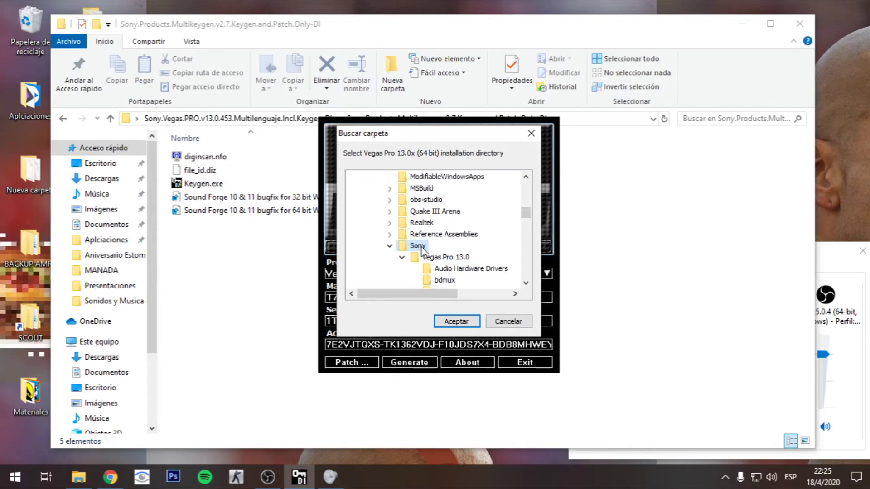
left_click(457, 321)
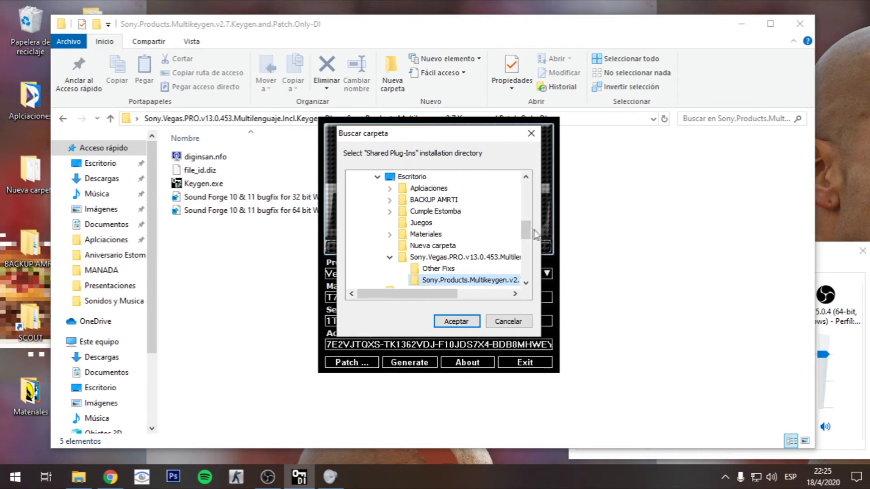
Set the Shared Plug-Ins installation directory to Archivos de programa (x86), Sony, Shared Plug-Ins on drive C and complete the patch.
scroll(432, 221, "up", 3)
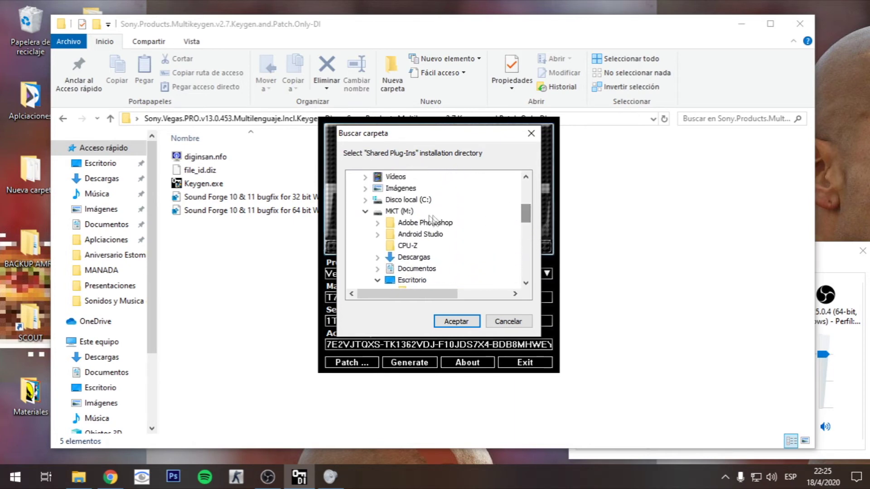
left_click(365, 200)
left_click(399, 177)
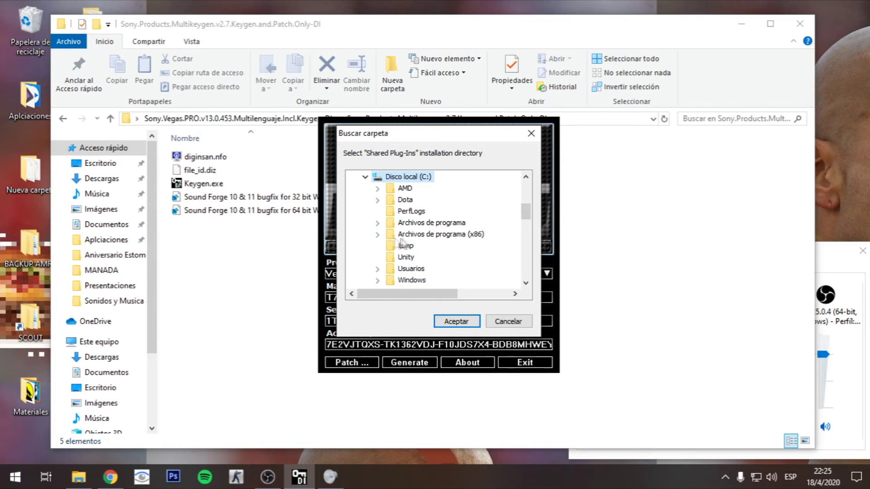
left_click(393, 235)
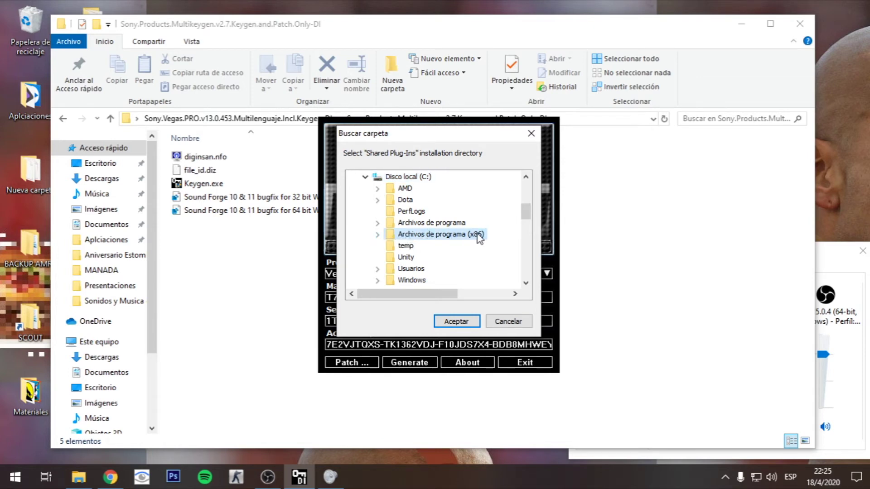
left_click(381, 235)
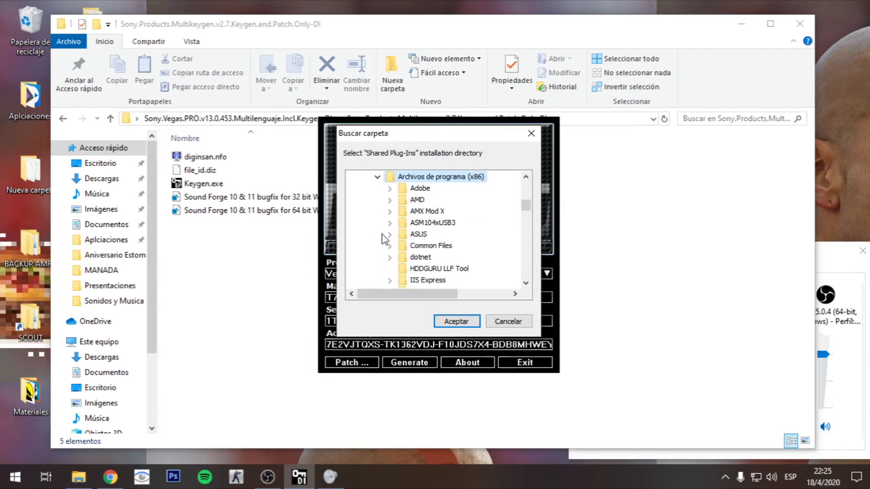
left_click_drag(525, 206, 530, 232)
left_click(401, 213)
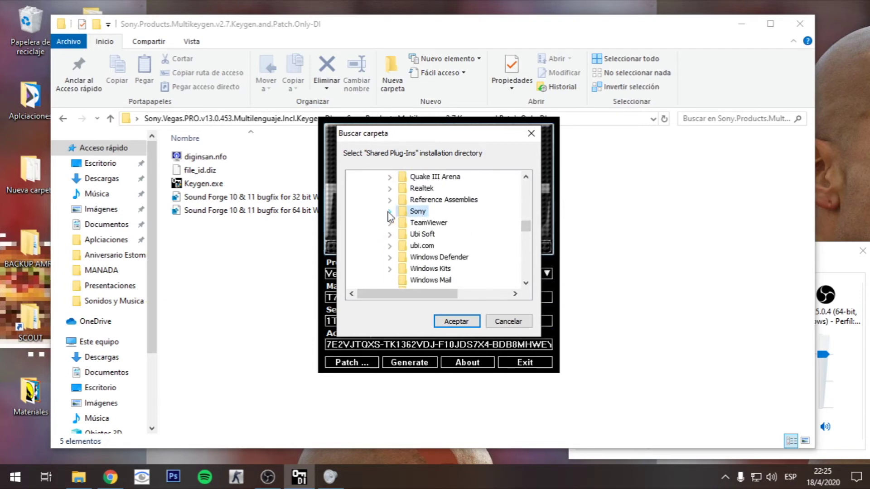
left_click(389, 212)
left_click(440, 223)
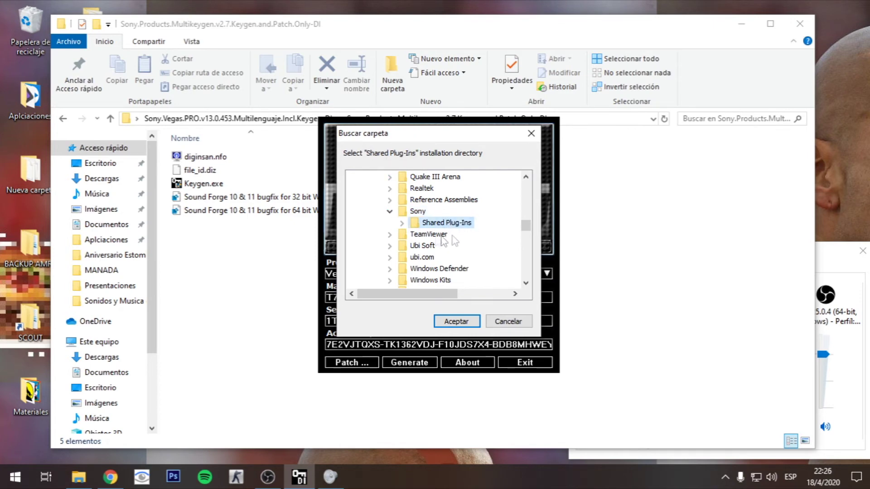
left_click(458, 322)
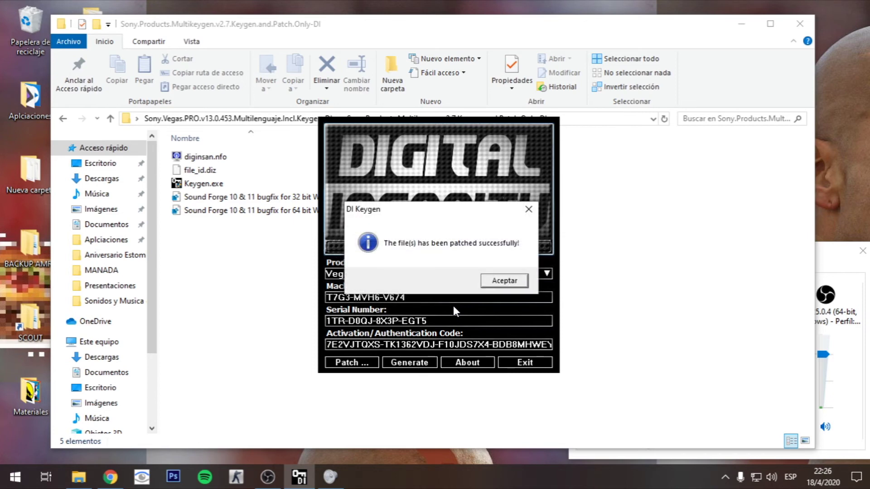
left_click(502, 283)
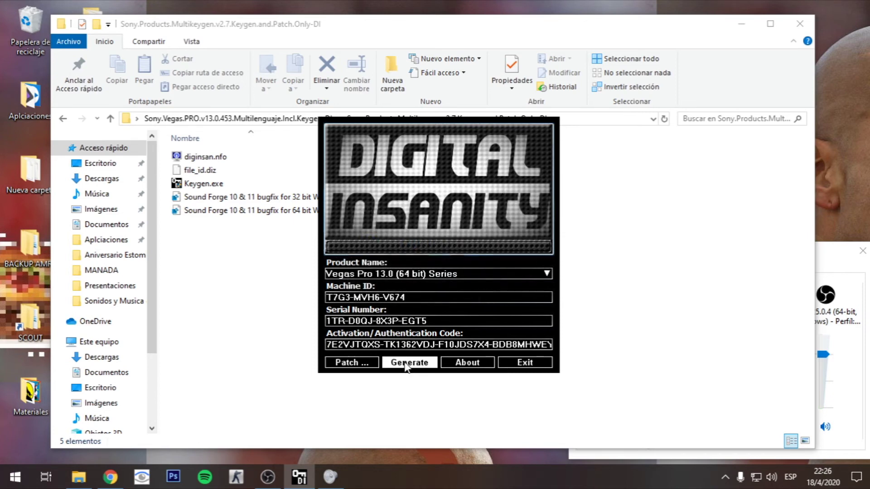
Generate a new serial number and activation code, and launch Vegas Pro 13.0 to its serial number page.
left_click(406, 364)
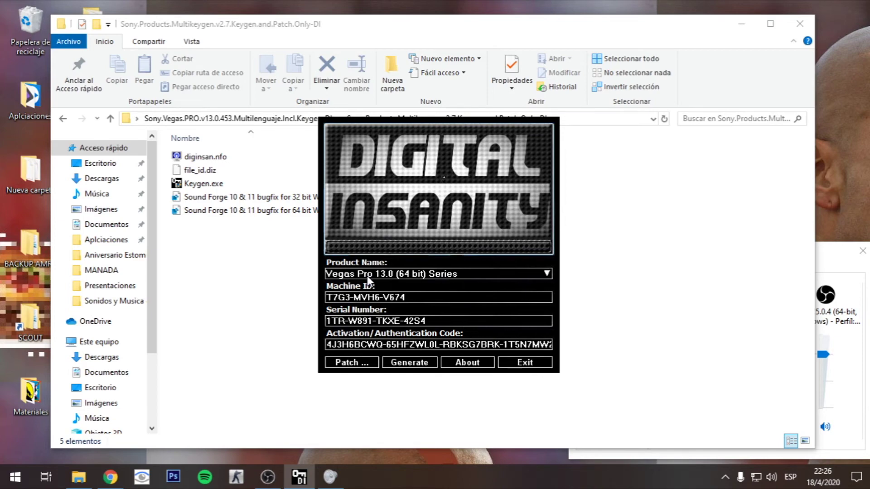
left_click_drag(288, 28, 485, 25)
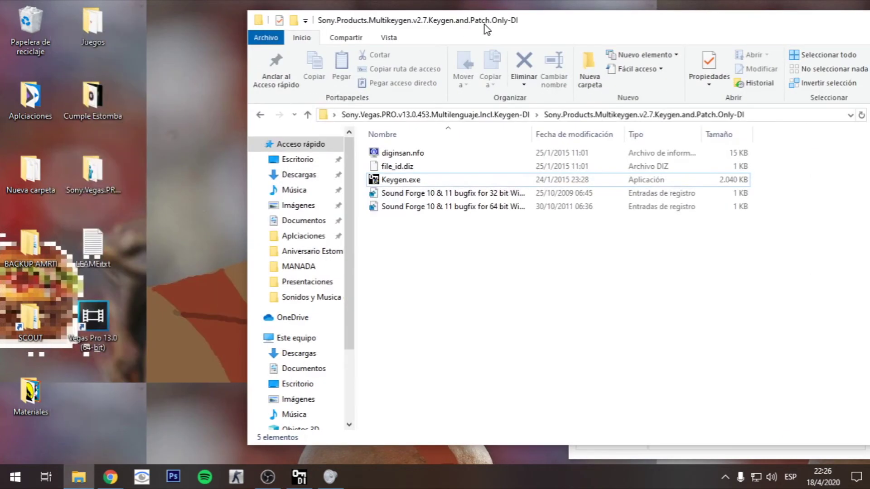
double_click(90, 304)
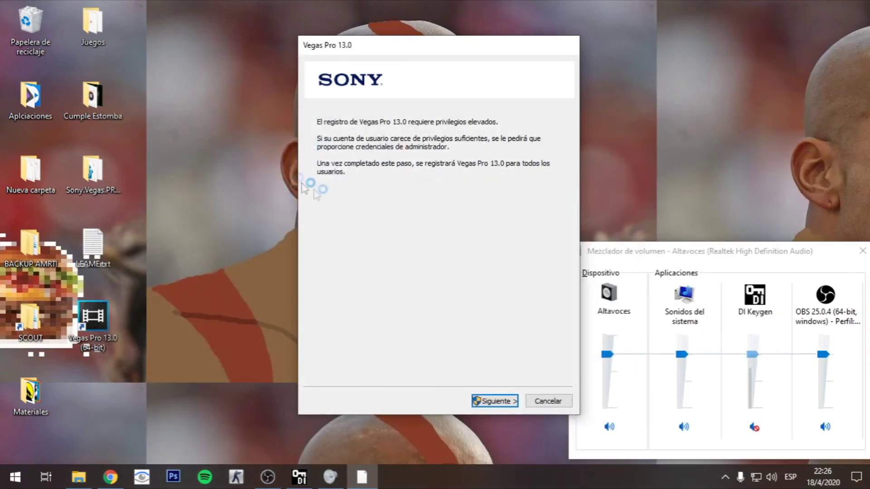
left_click(495, 401)
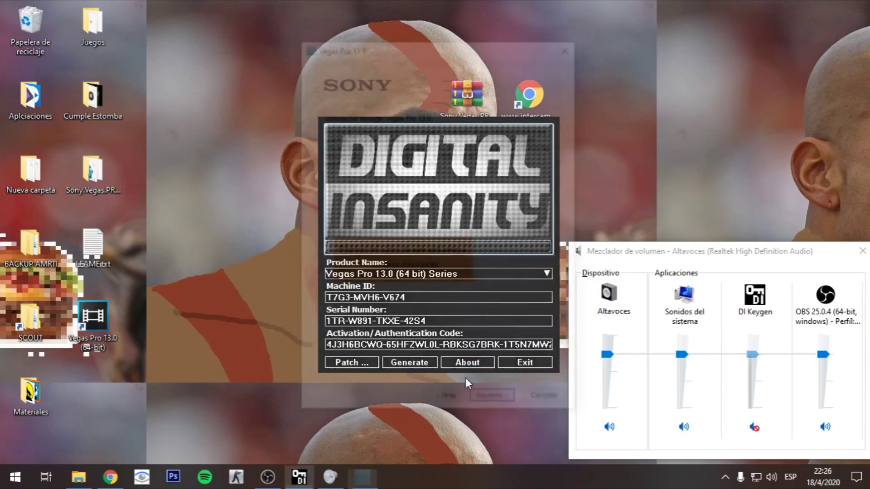
left_click(466, 378)
left_click_drag(476, 49, 622, 38)
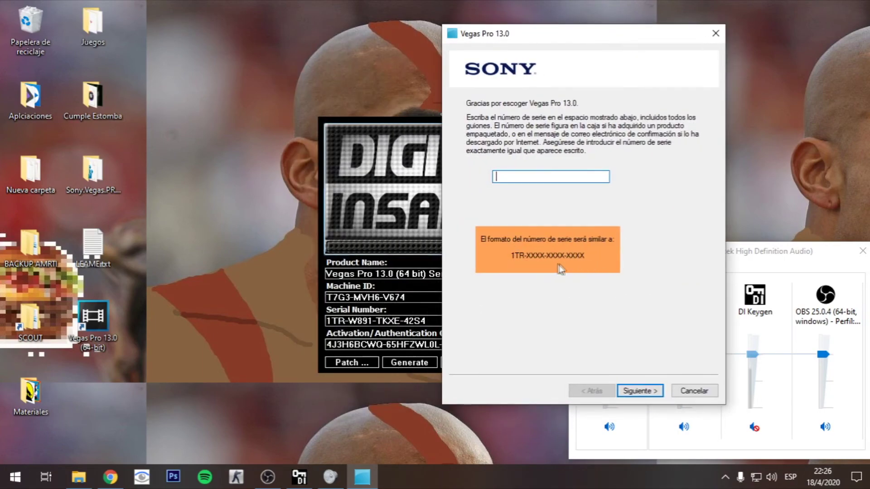
Copy the serial number from the keygen into the Vegas Pro 13.0 registration wizard and continue.
left_click(404, 318)
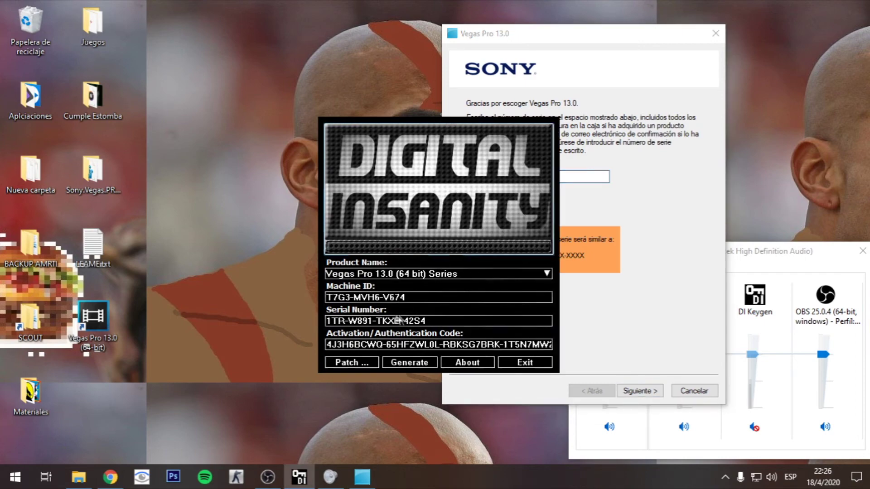
left_click_drag(327, 315, 266, 337)
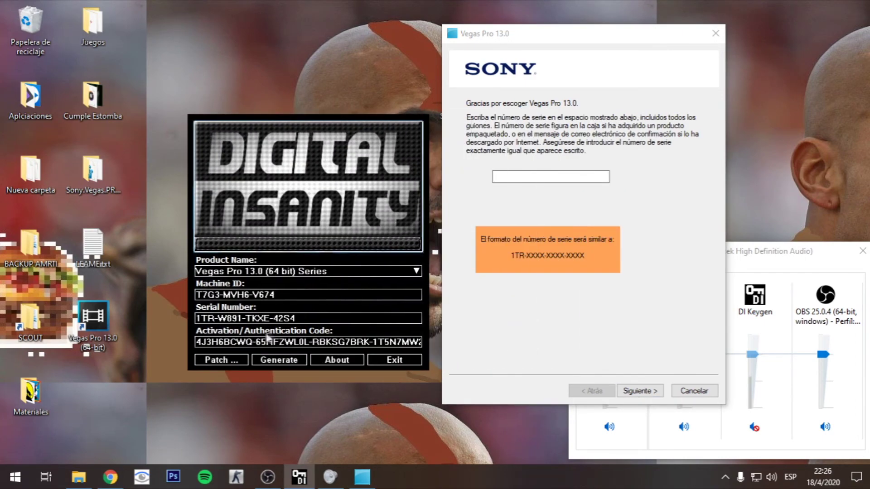
left_click_drag(315, 314, 136, 316)
right_click(254, 319)
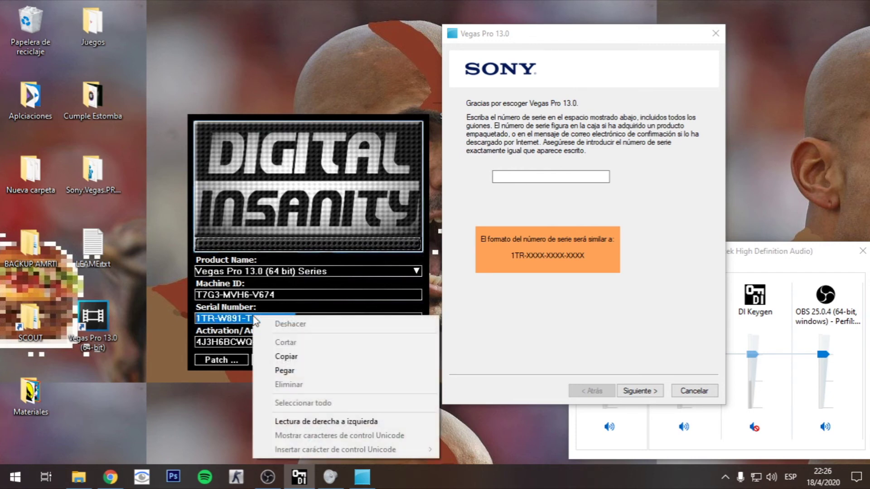
left_click(322, 357)
left_click(550, 176)
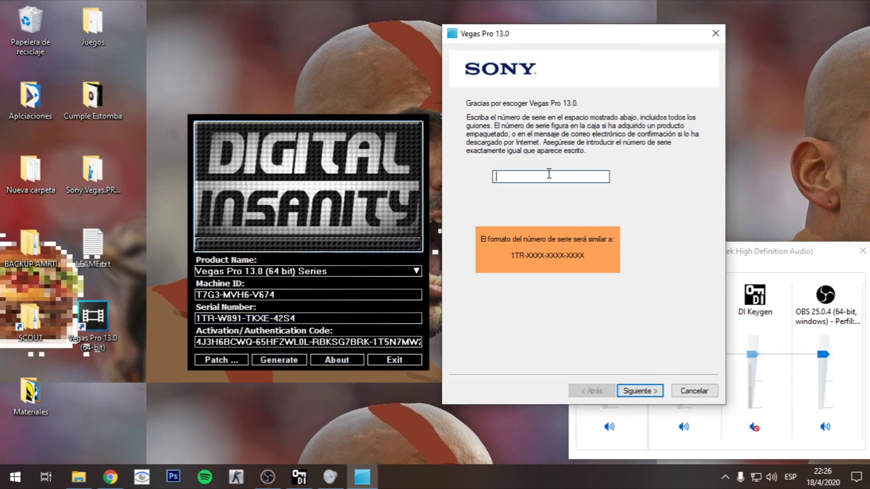
right_click(549, 175)
left_click(579, 227)
left_click(640, 391)
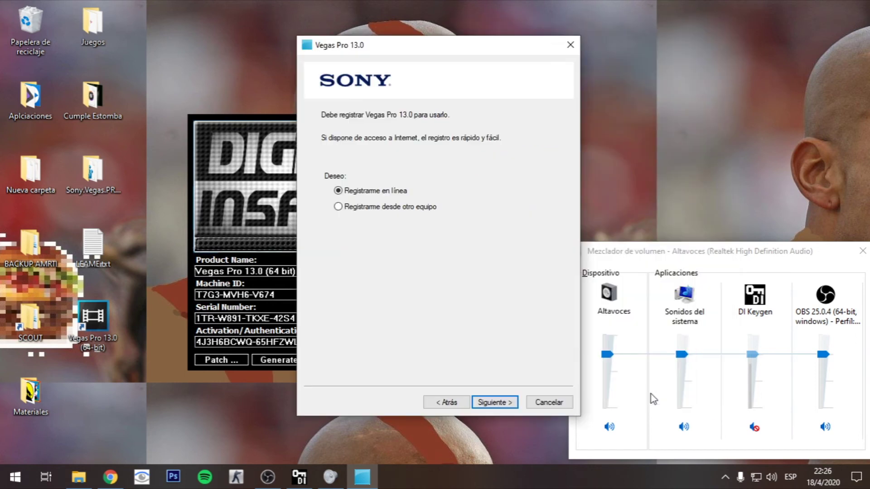
Choose Registrarme desde otro equipo as the registration method and continue to the registration details form.
left_click(347, 207)
left_click(492, 403)
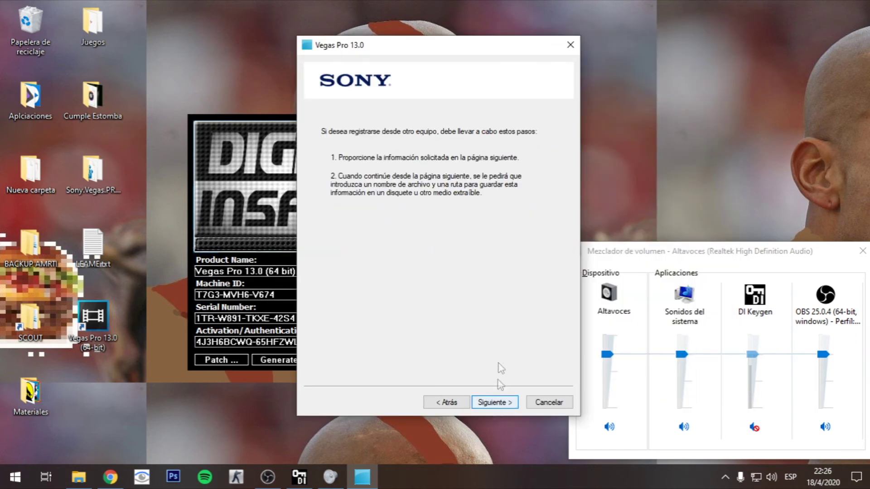
left_click(505, 403)
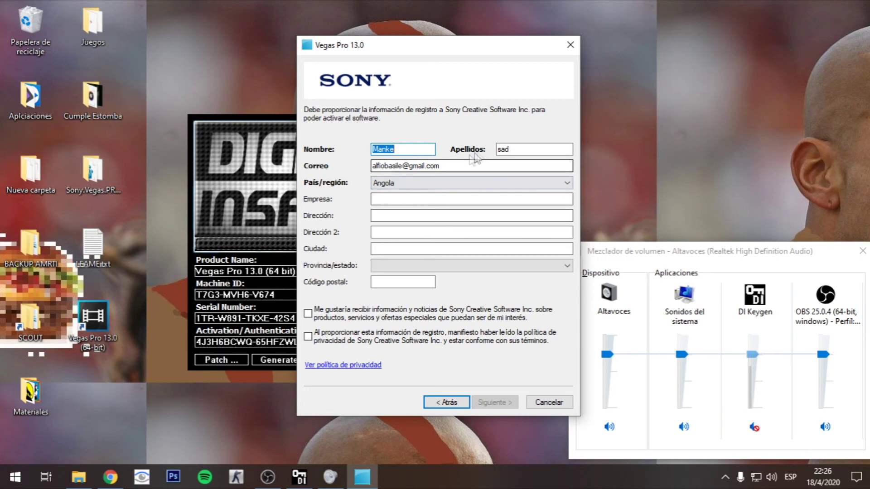
Review the prefilled e-mail and country in the registration form and accept the privacy policy.
left_click(448, 165)
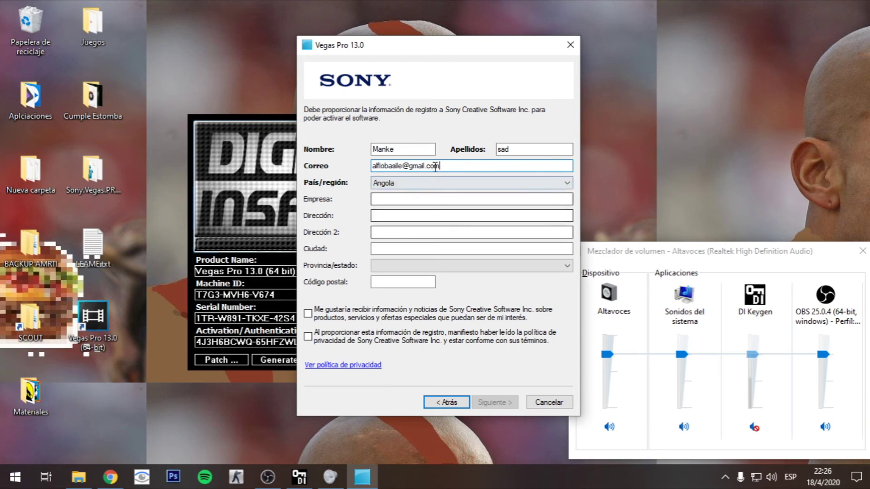
left_click_drag(464, 168, 356, 174)
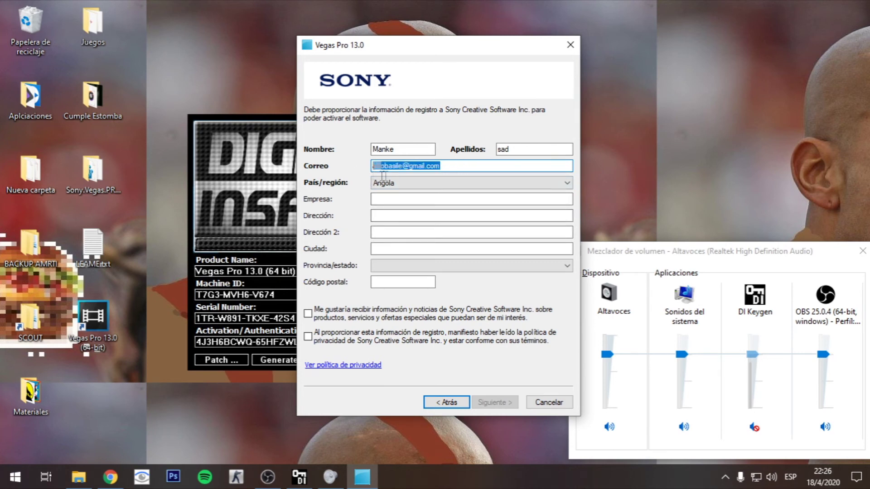
left_click(462, 165)
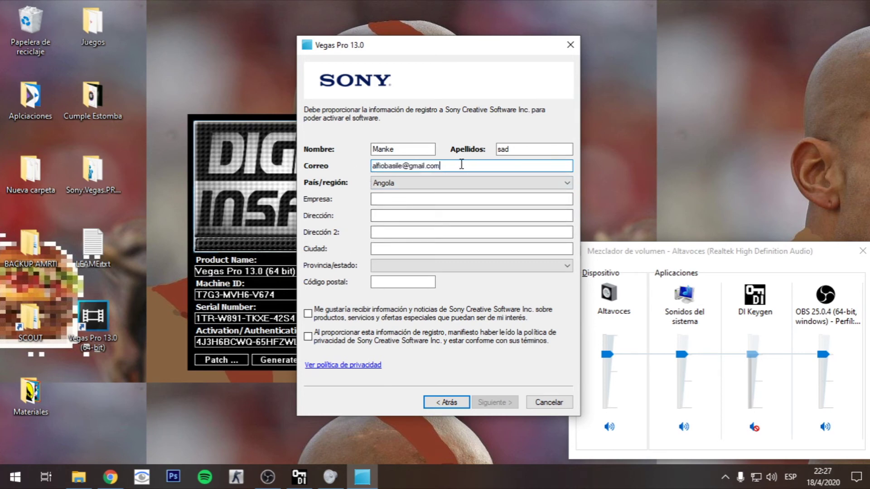
left_click(416, 188)
left_click(418, 192)
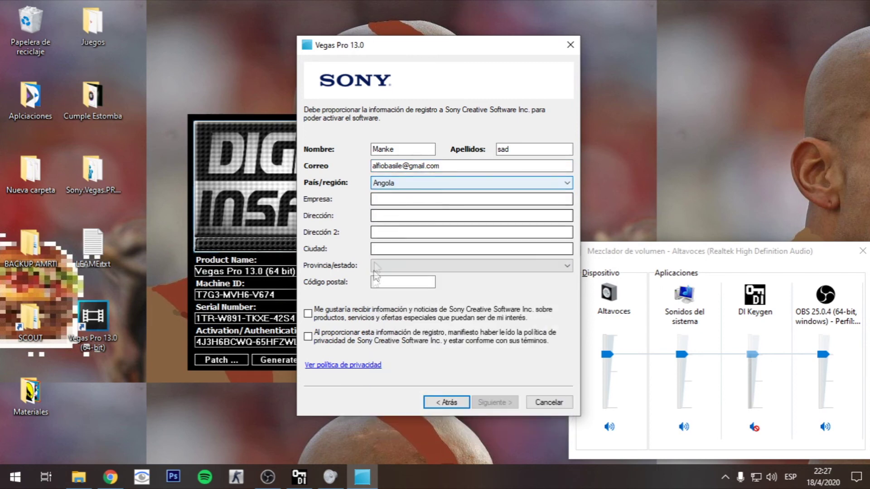
left_click(308, 337)
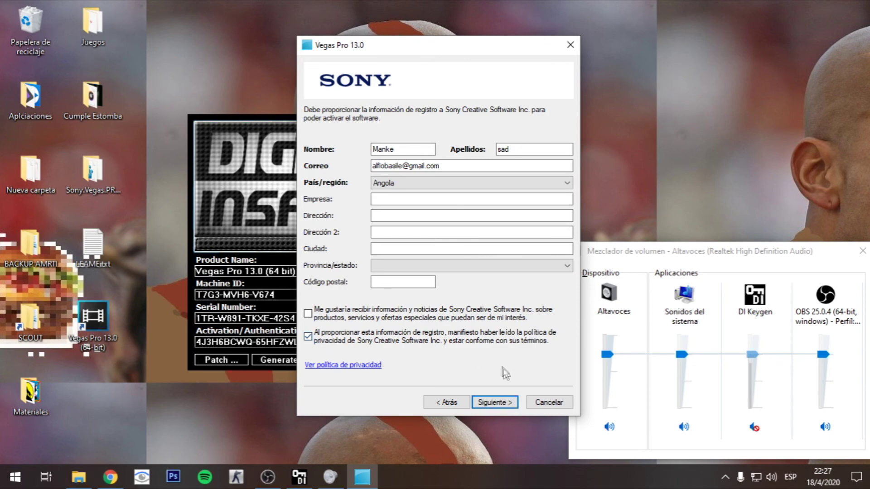
Save the registration file as Registrar Vegas Pro.htm in Documentos, replacing the existing file.
left_click(496, 403)
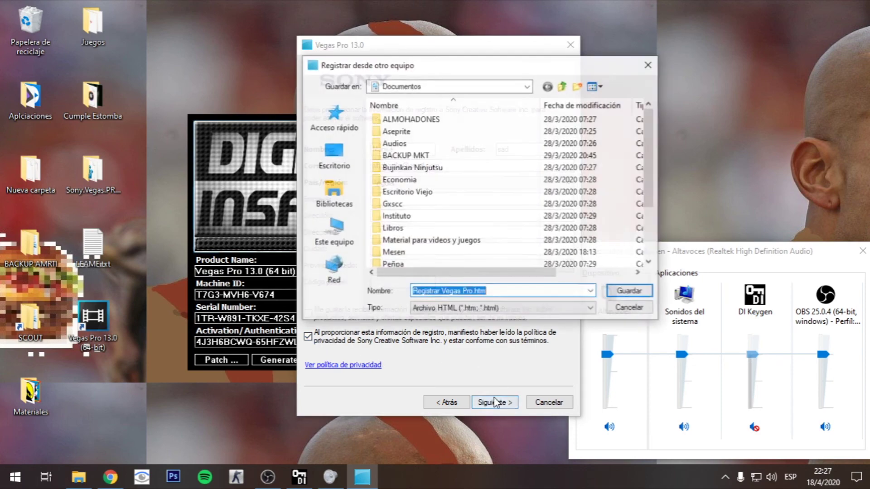
left_click(629, 291)
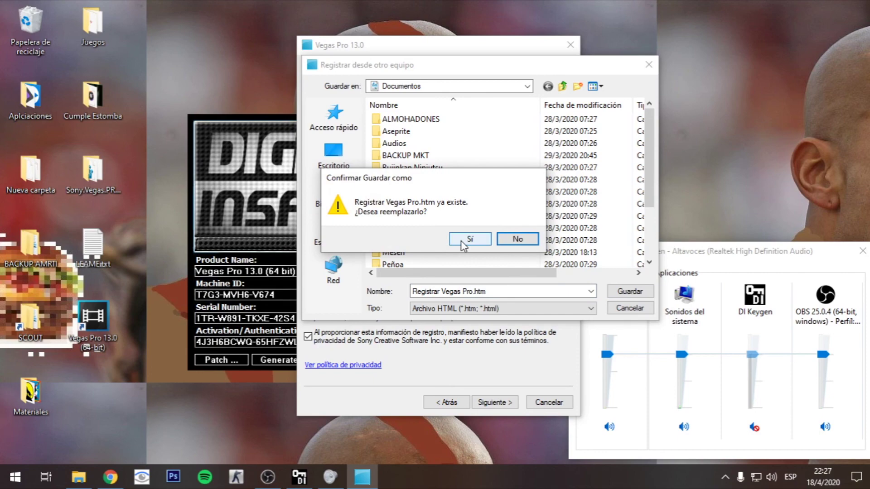
left_click(463, 244)
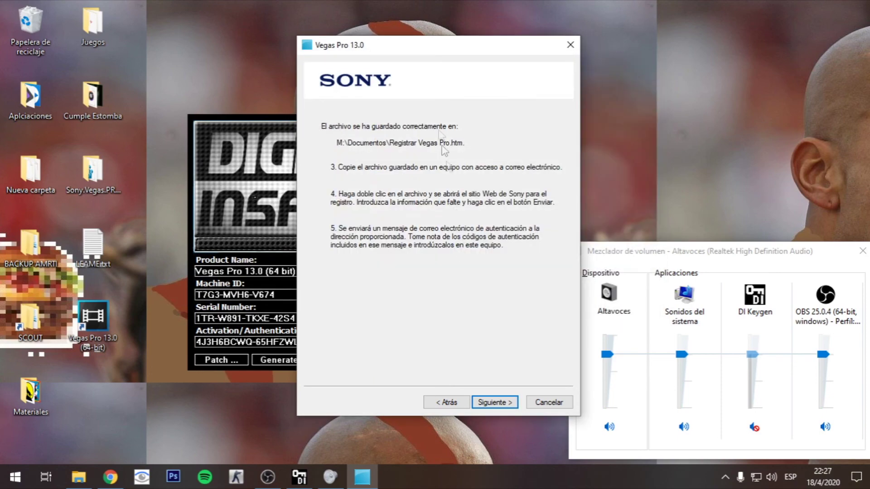
Copy the whole activation code from the keygen into the wizard's authentication code field and finish the registration.
left_click_drag(442, 51, 608, 24)
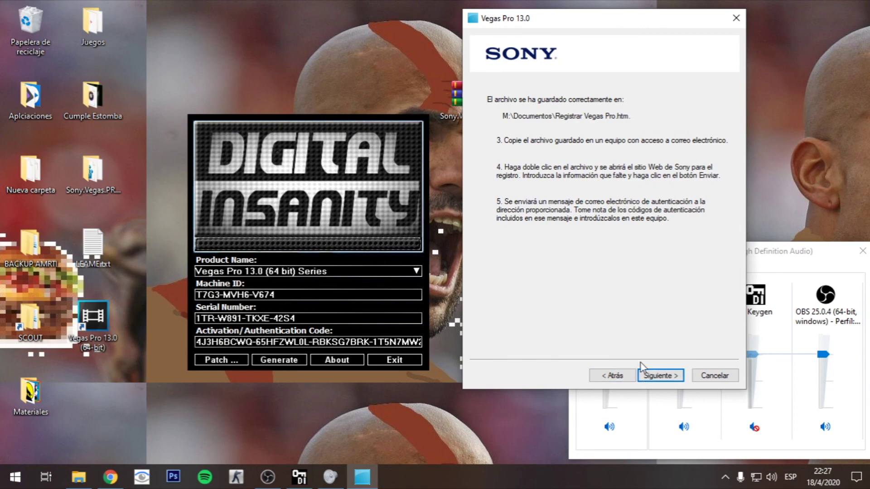
left_click(653, 380)
left_click_drag(425, 53, 564, 68)
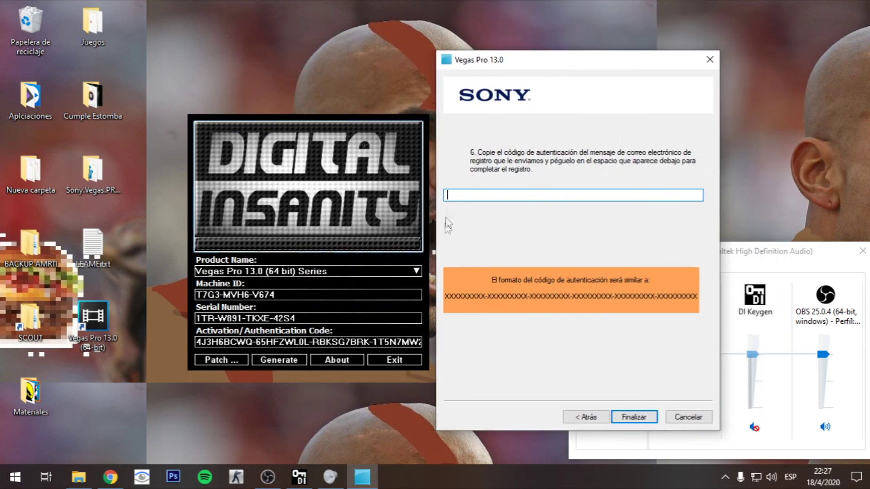
left_click(200, 342)
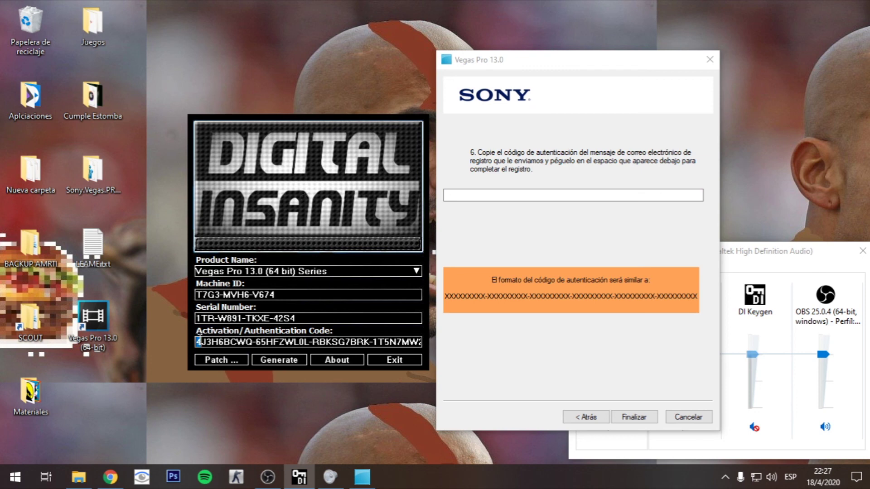
left_click_drag(209, 343, 421, 343)
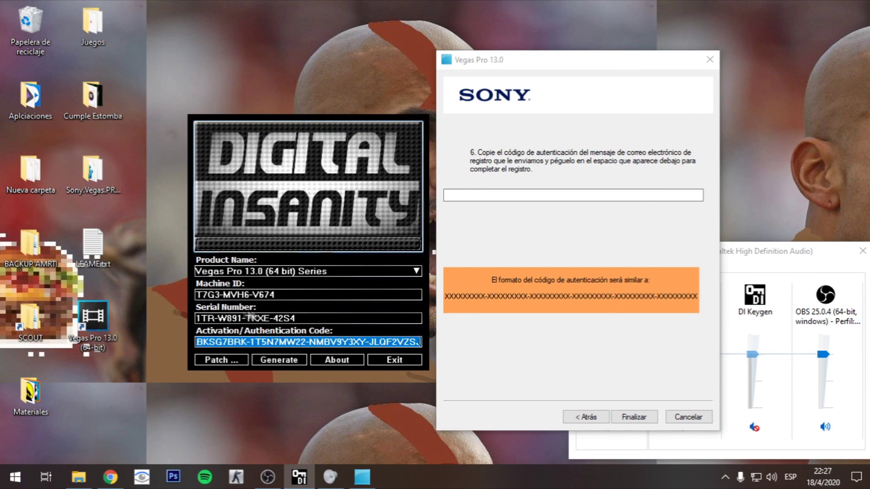
right_click(280, 339)
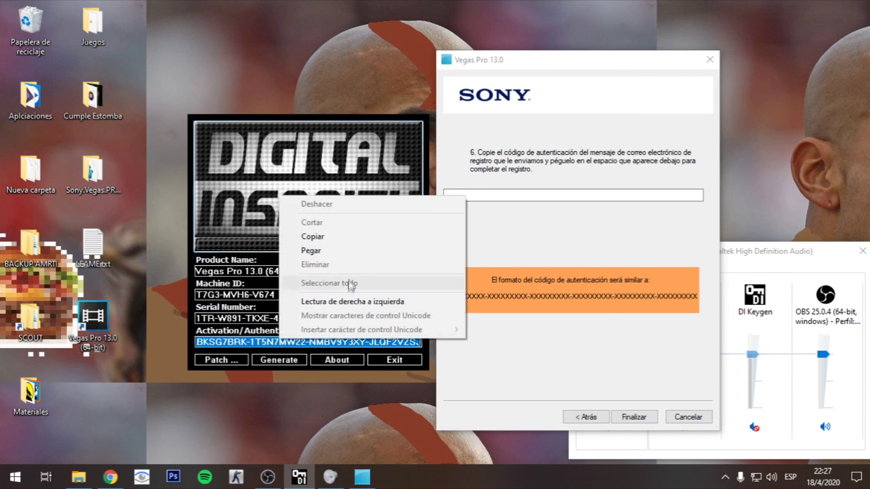
left_click(337, 238)
right_click(494, 195)
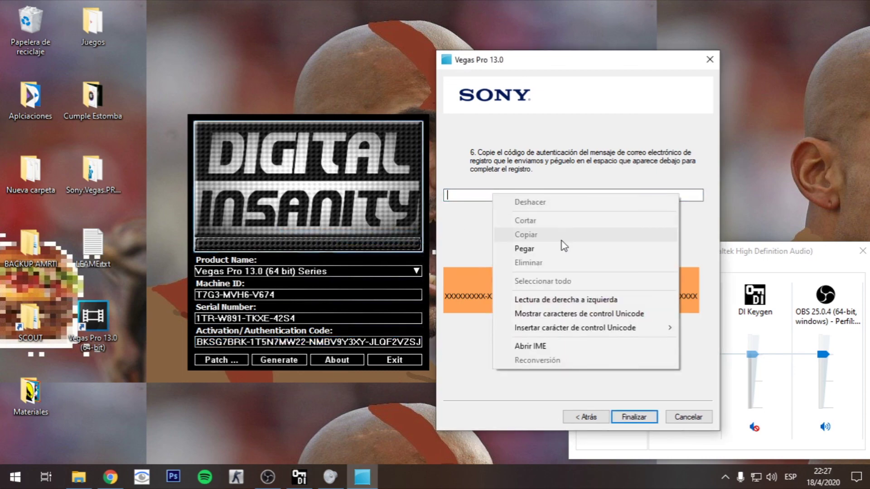
left_click(558, 251)
left_click(637, 417)
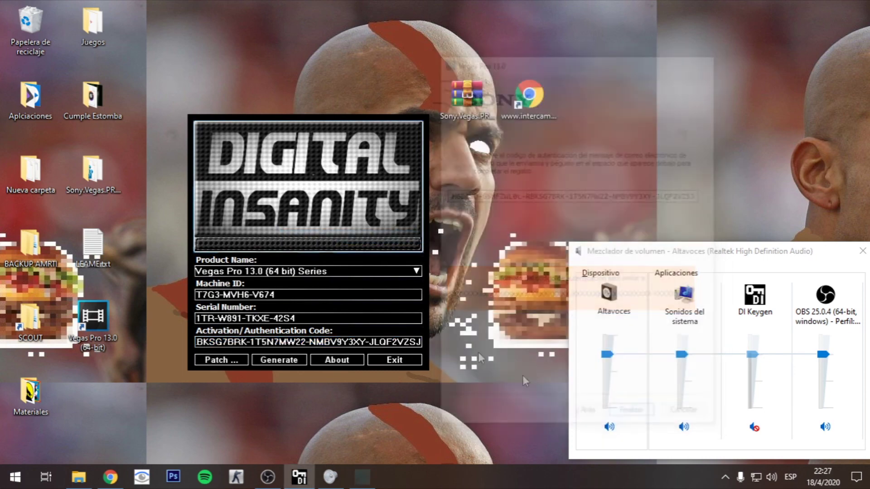
Close Vegas Pro 13.0 and reposition the keygen window clear of the desktop icons.
left_click_drag(356, 132, 141, 165)
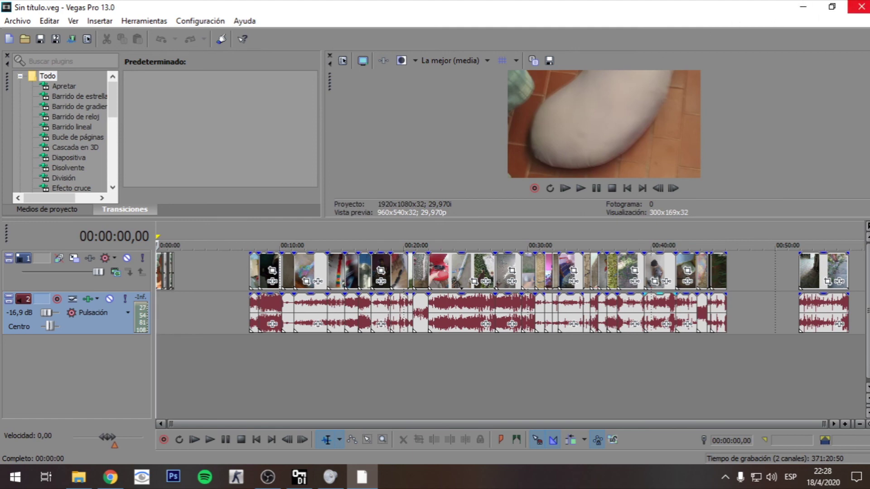
left_click(846, 7)
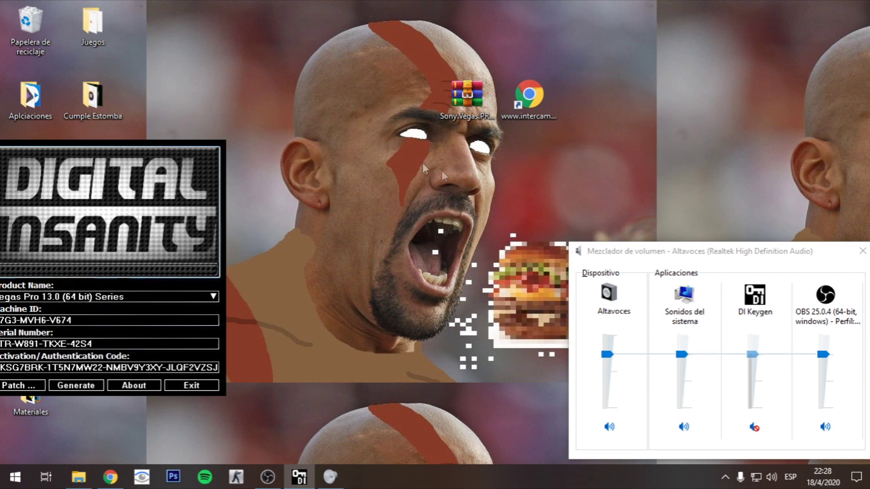
left_click_drag(116, 149, 306, 177)
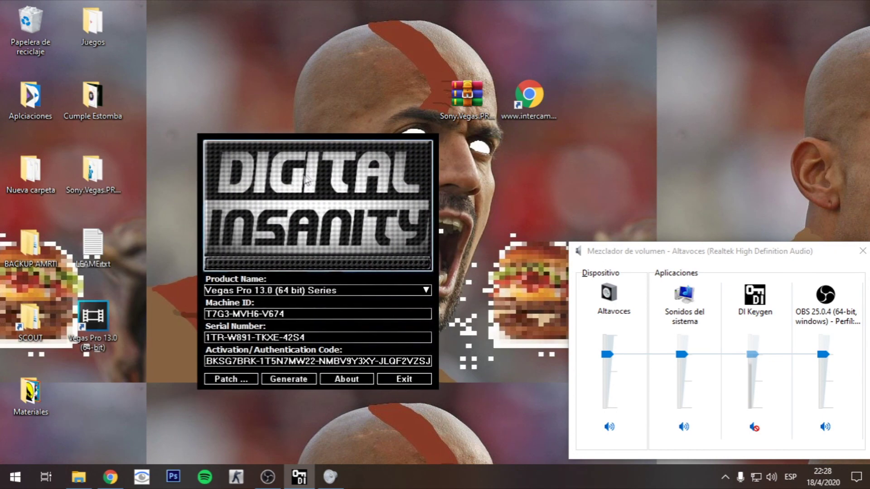
mouse_move(274, 481)
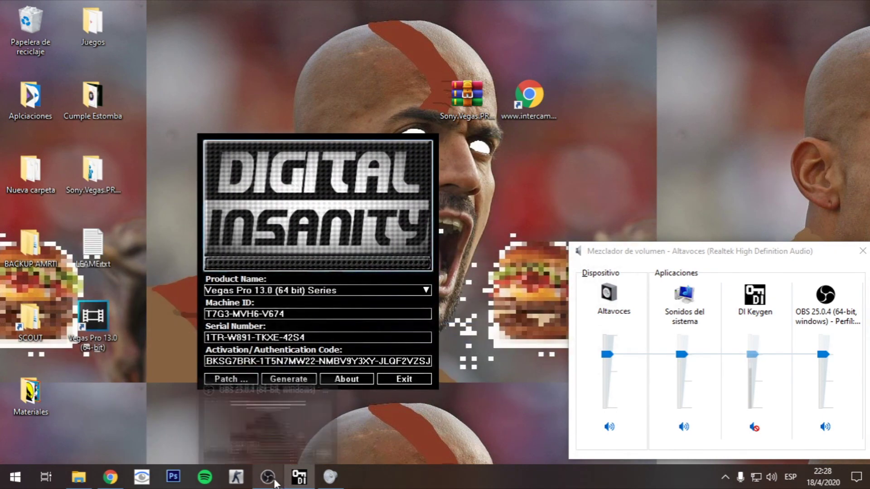